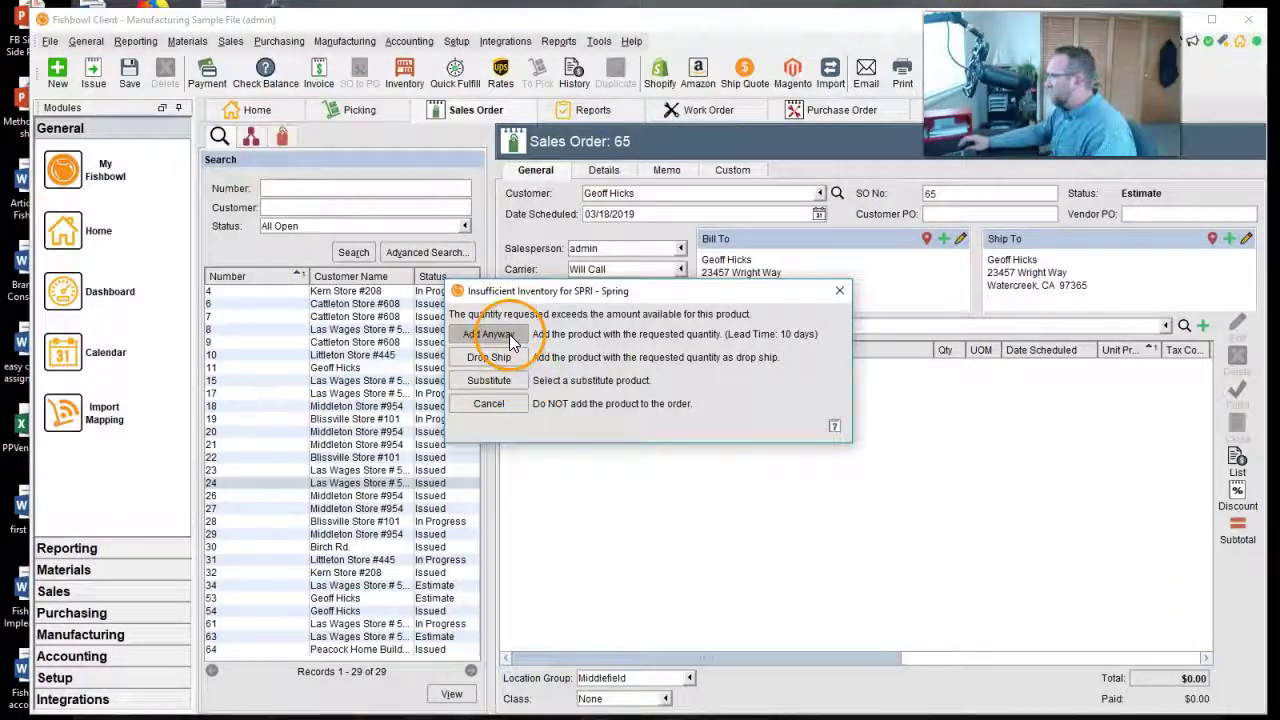
Add the Spring product to the sales order despite insufficient inventory, and schedule its line for 03/29/2019.
click(510, 338)
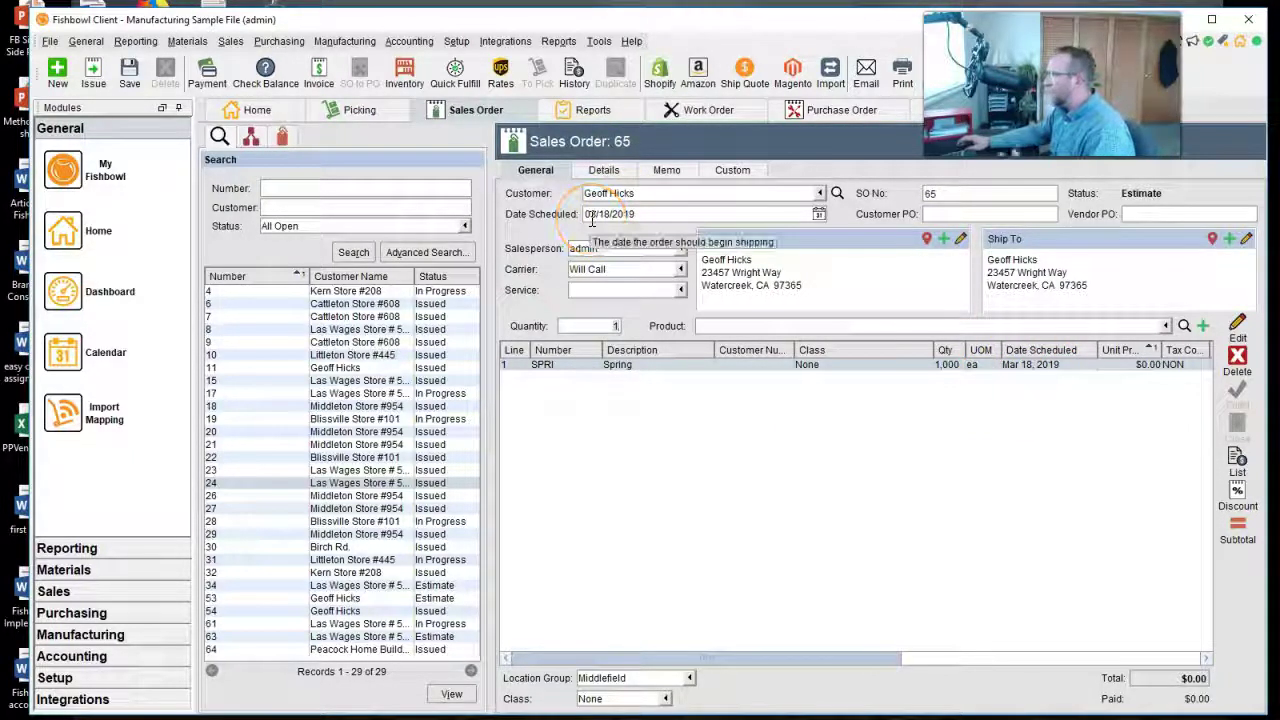
click(1040, 368)
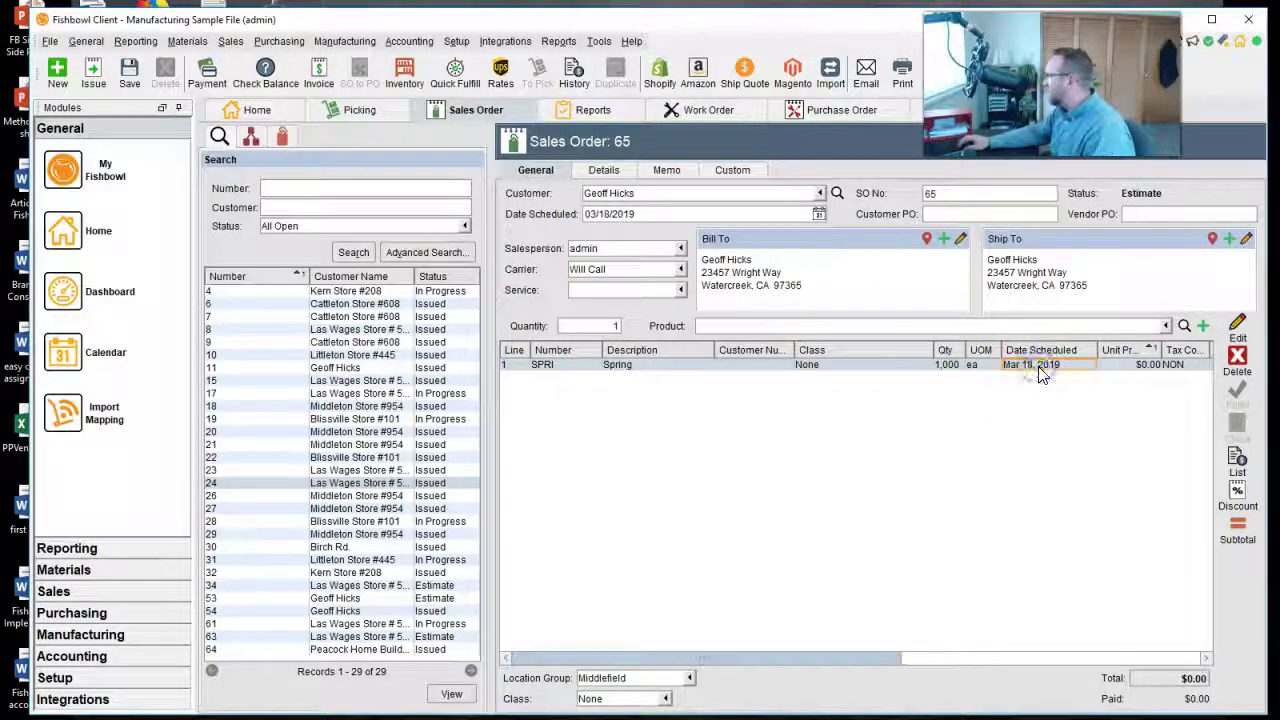
double_click(1040, 368)
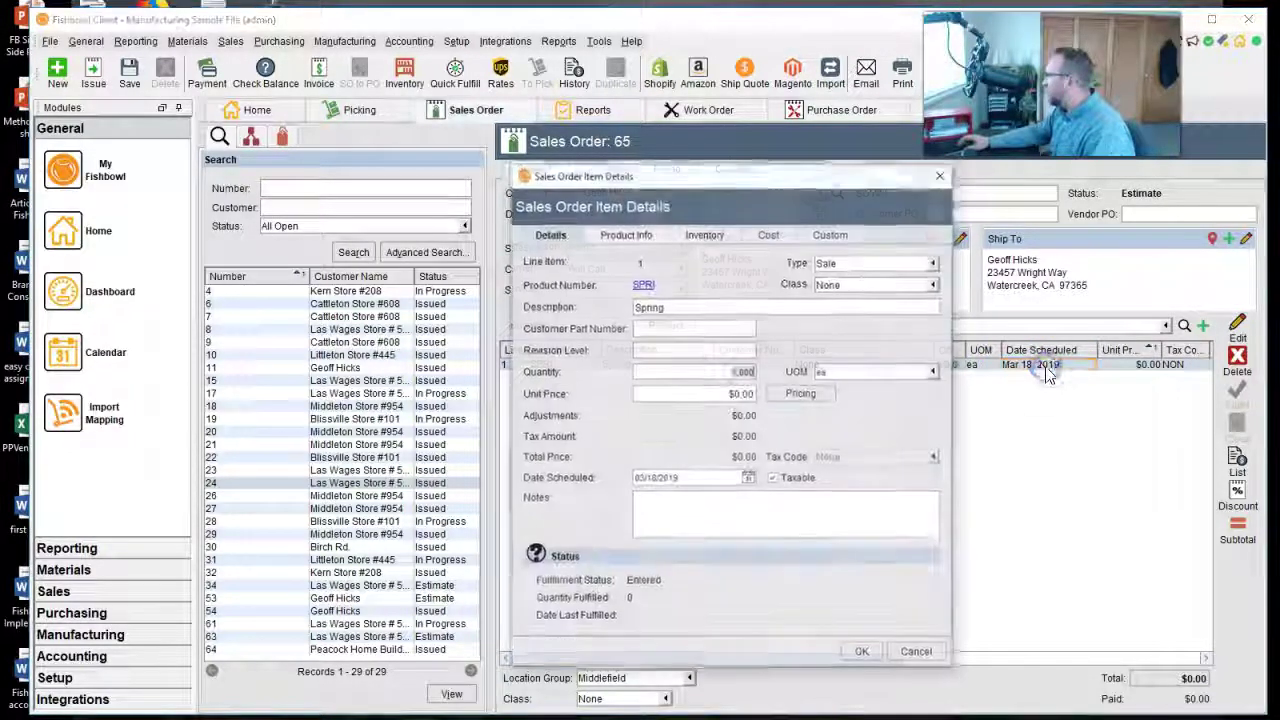
click(747, 478)
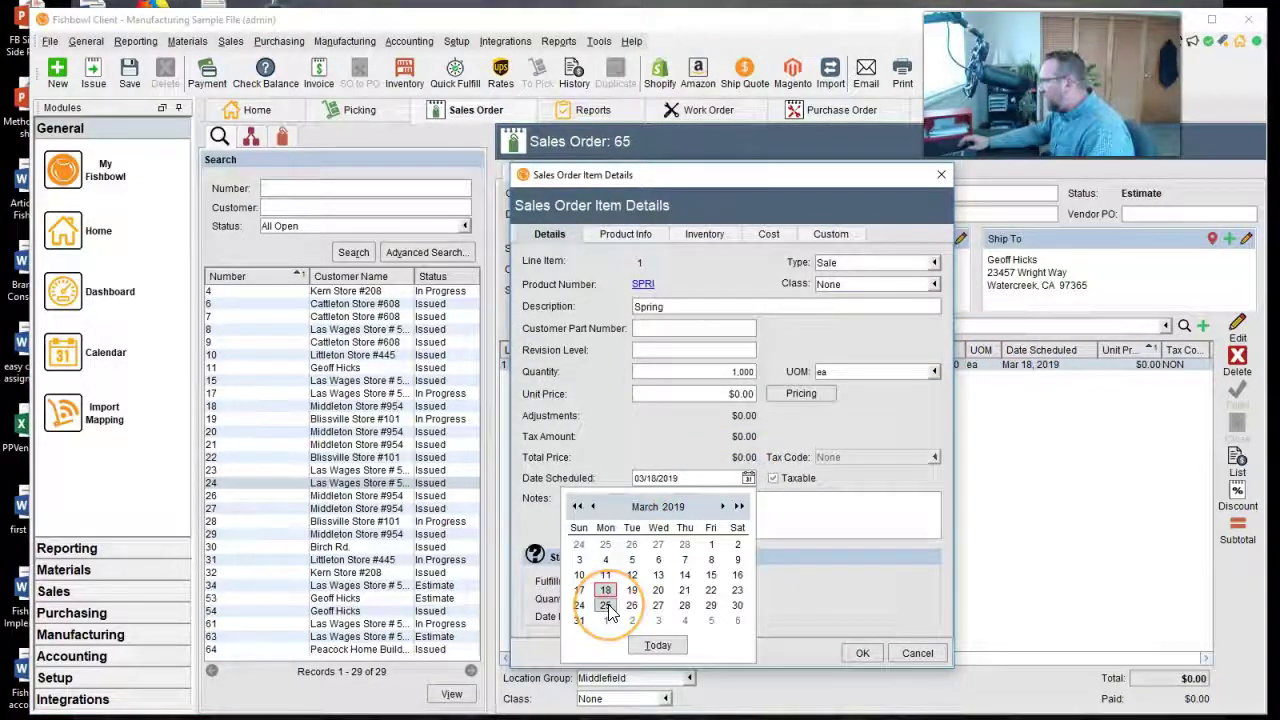
drag(609, 612, 712, 612)
drag(830, 648, 857, 652)
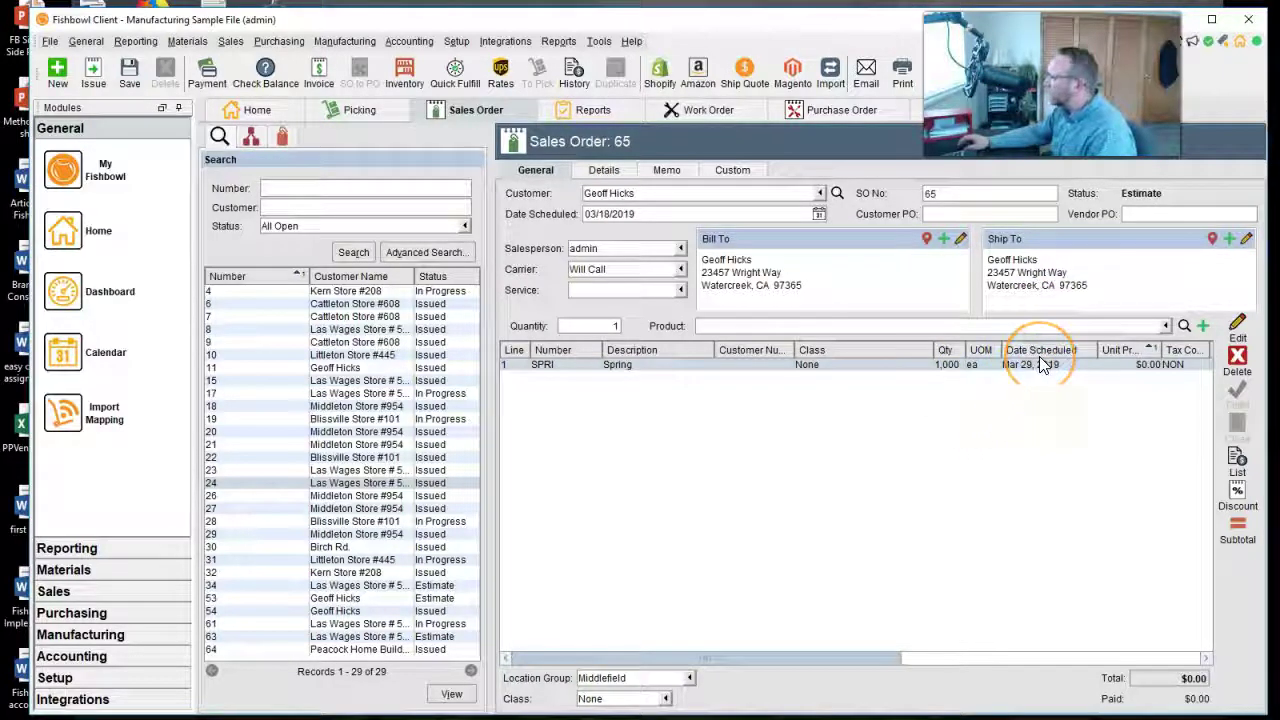
Move the Date Scheduled column in the sales order's item list to just before the Class column.
click(806, 662)
drag(806, 662, 1122, 638)
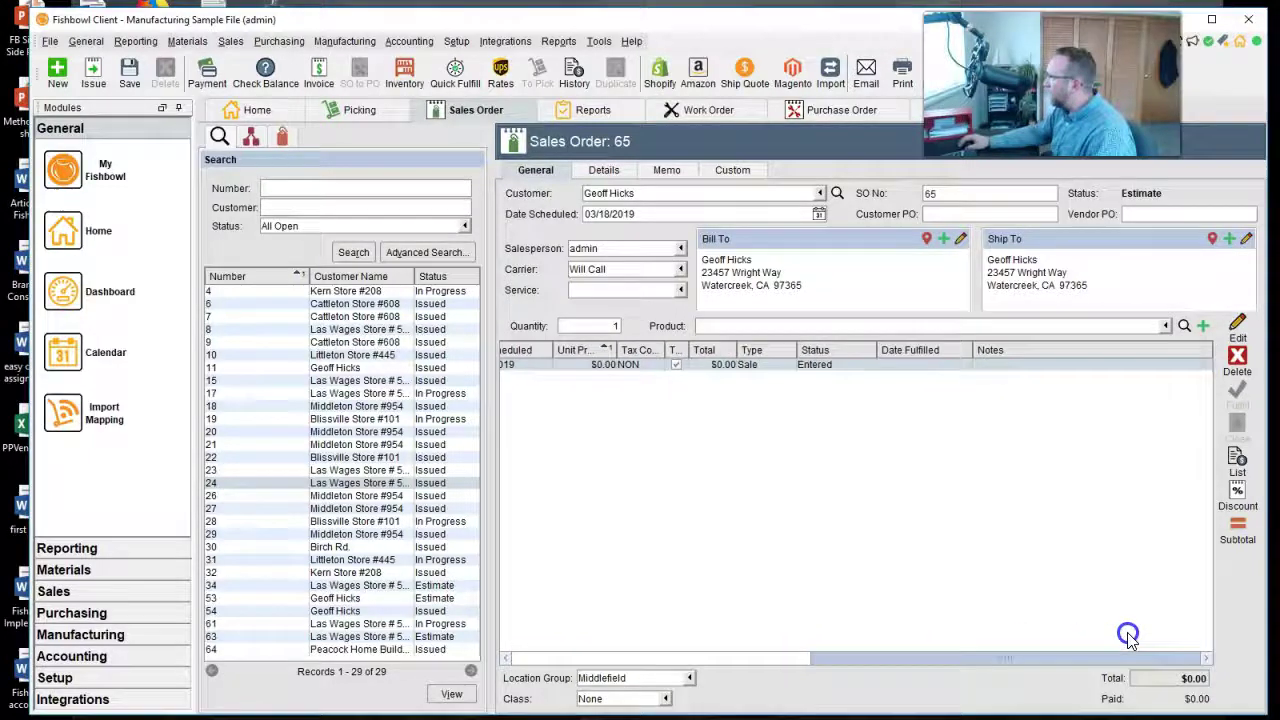
drag(955, 658, 862, 660)
click(657, 352)
drag(657, 352, 1095, 368)
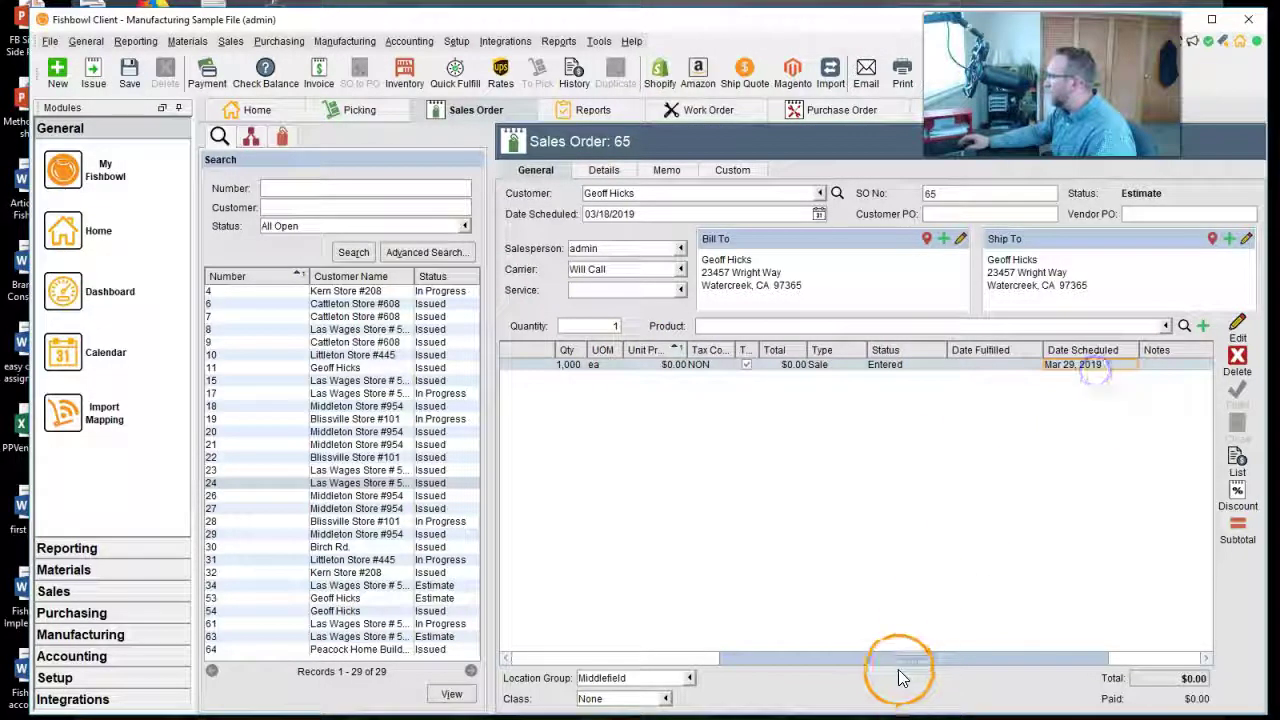
drag(900, 660, 1022, 655)
drag(940, 355, 565, 357)
drag(900, 662, 603, 643)
drag(1098, 351, 820, 360)
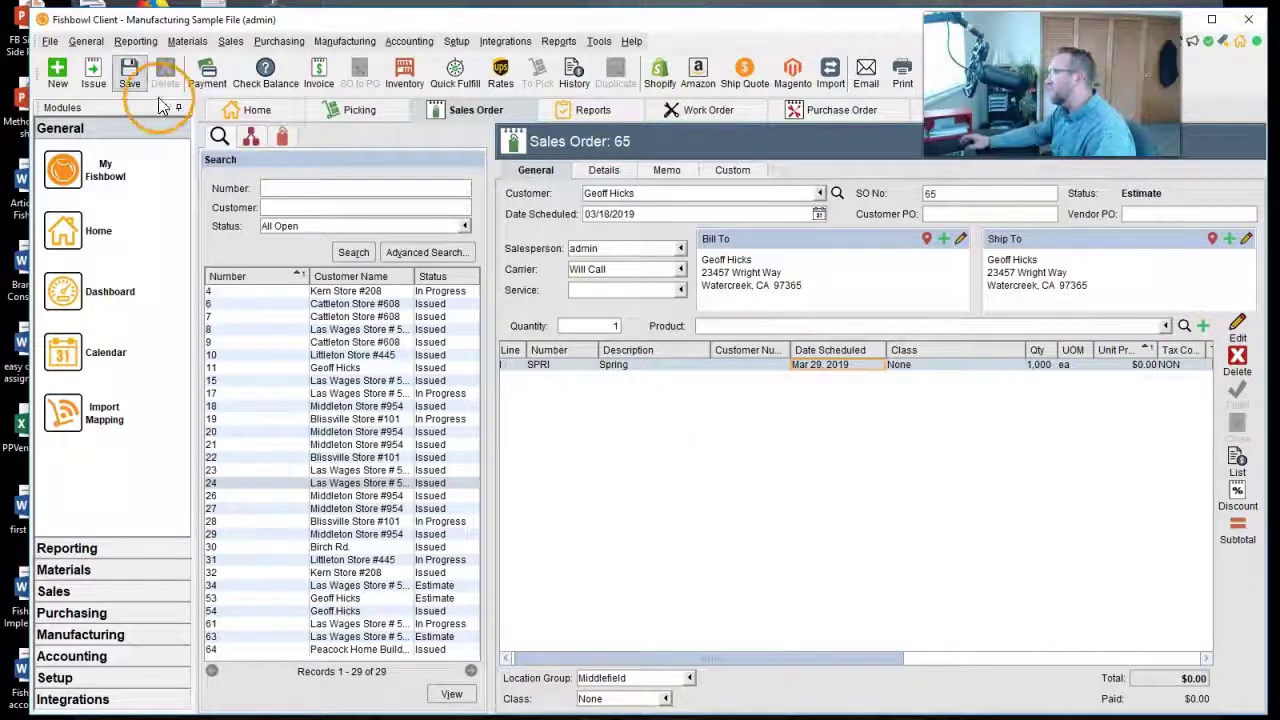
Issue the sales order without sending an email, and switch to the purchase orders.
click(92, 75)
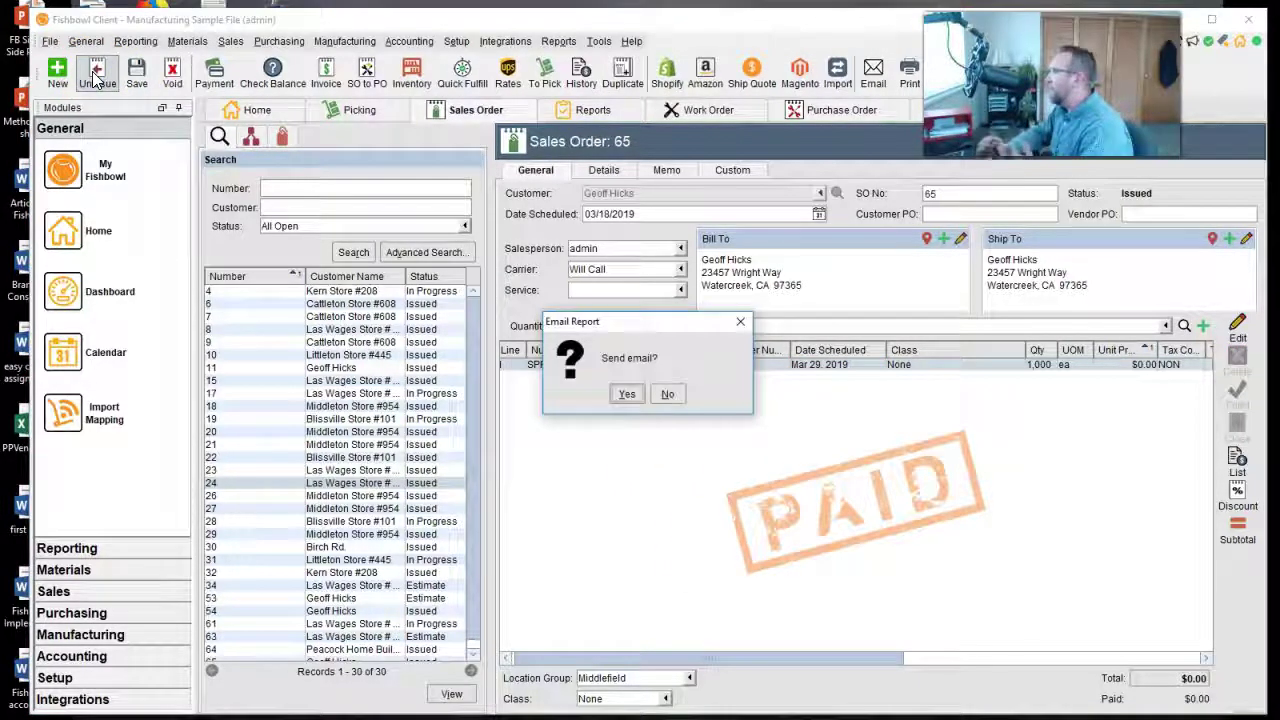
click(668, 397)
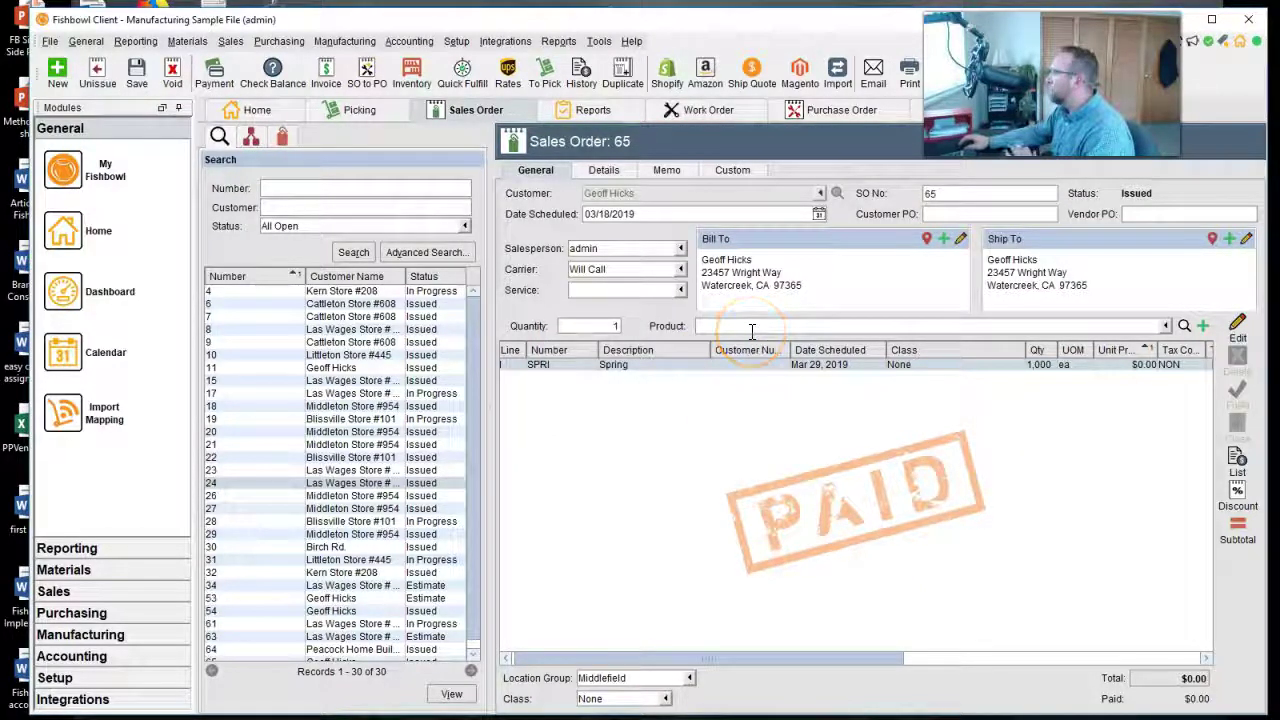
click(828, 110)
click(57, 75)
click(817, 191)
text(and)
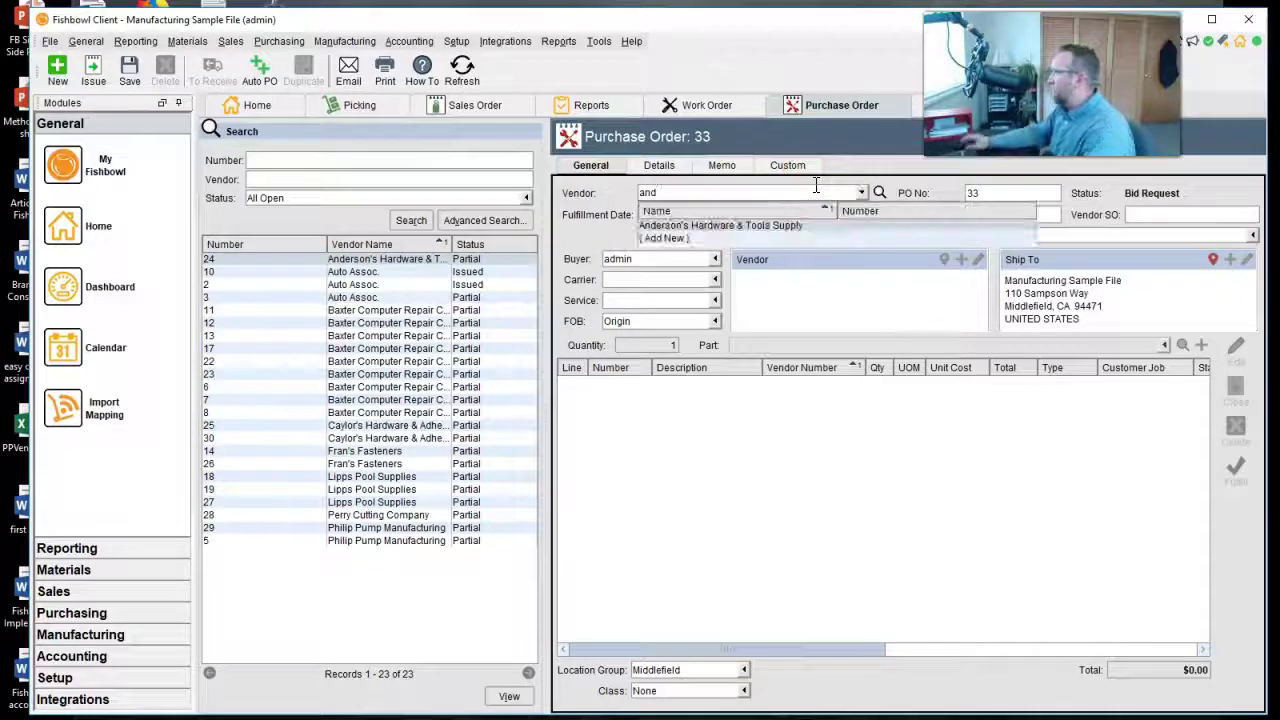
click(775, 228)
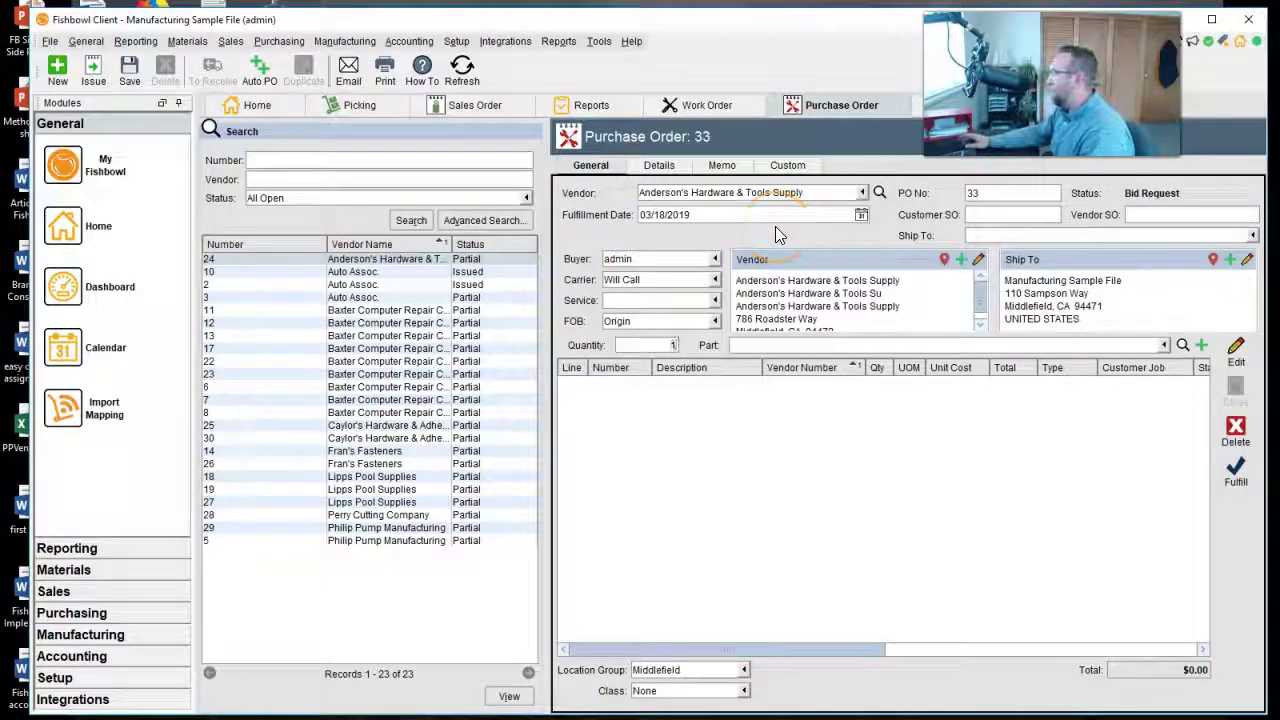
click(1163, 344)
click(663, 345)
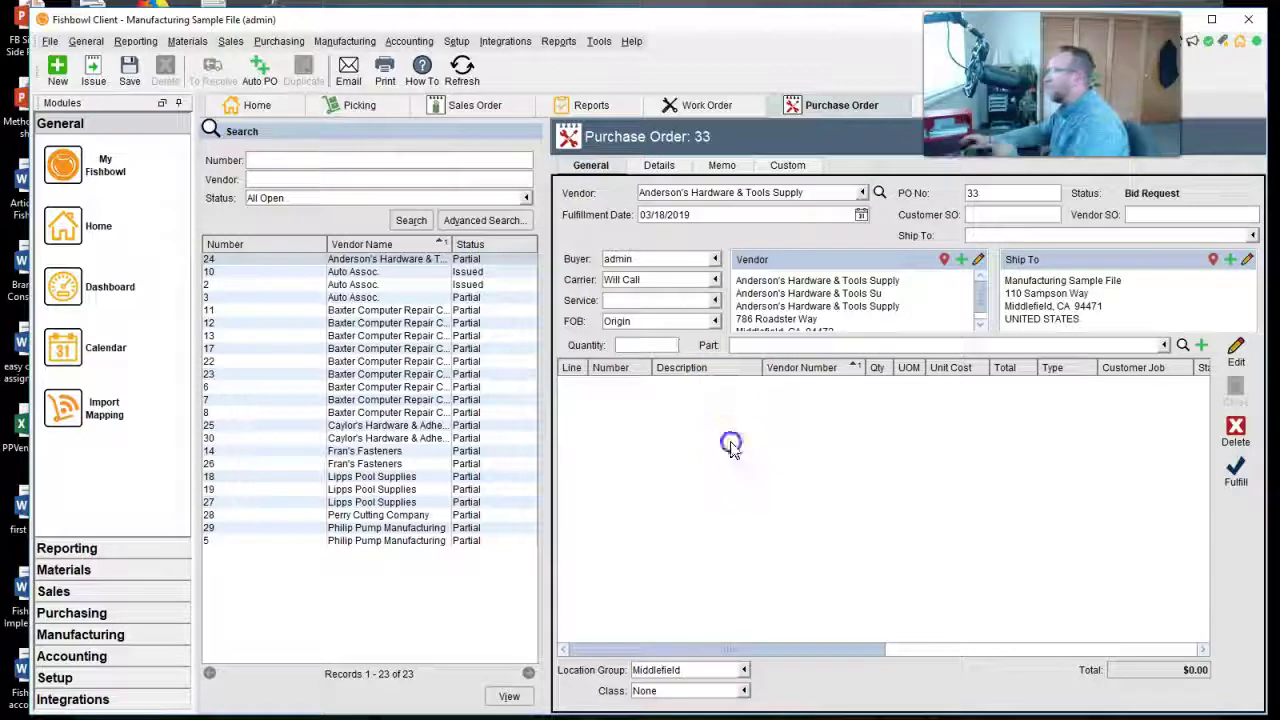
Start an Auto PO filtered to vendor Anderson's Hardware & Tools Supply with a date range ending 05/11/2019.
click(258, 76)
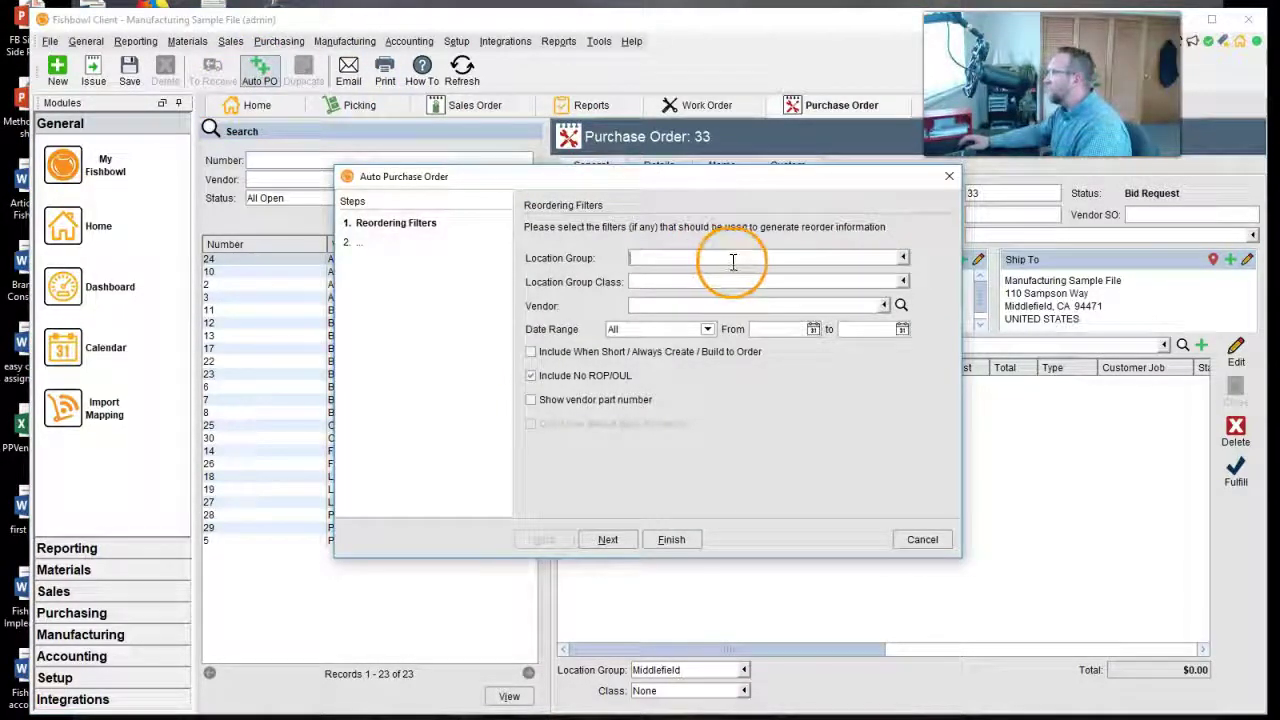
click(658, 305)
text(and)
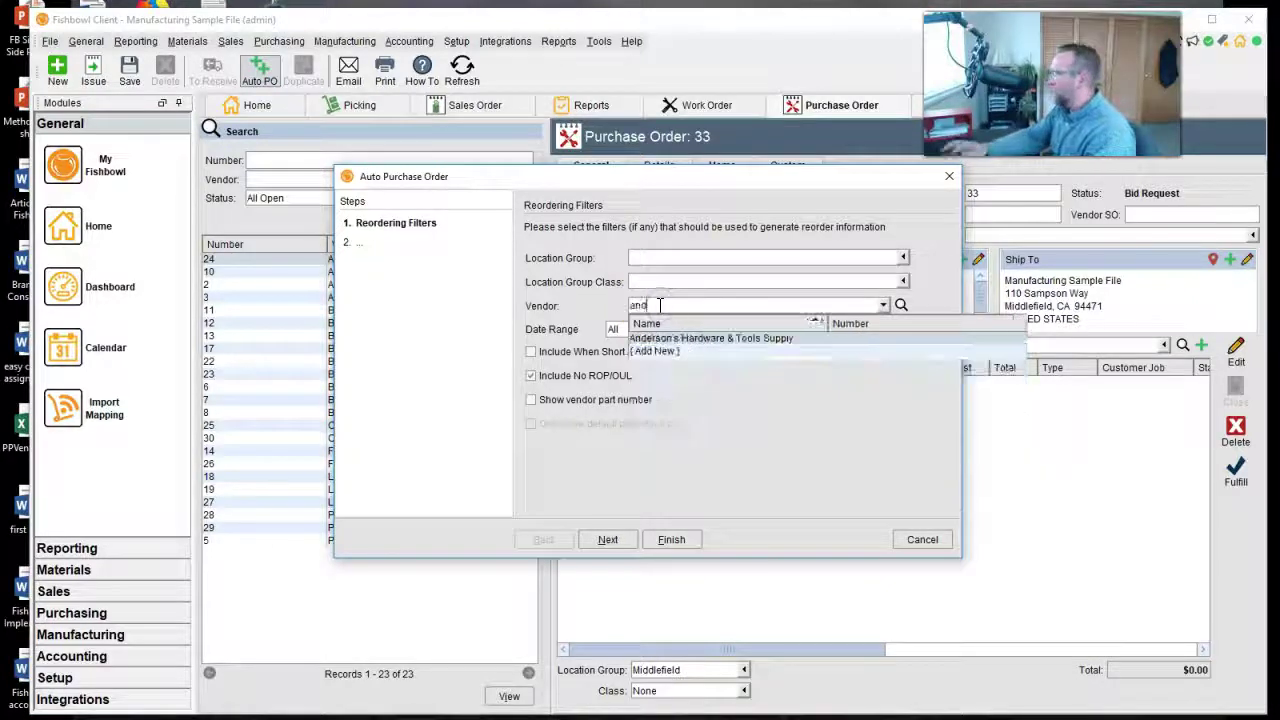
click(670, 338)
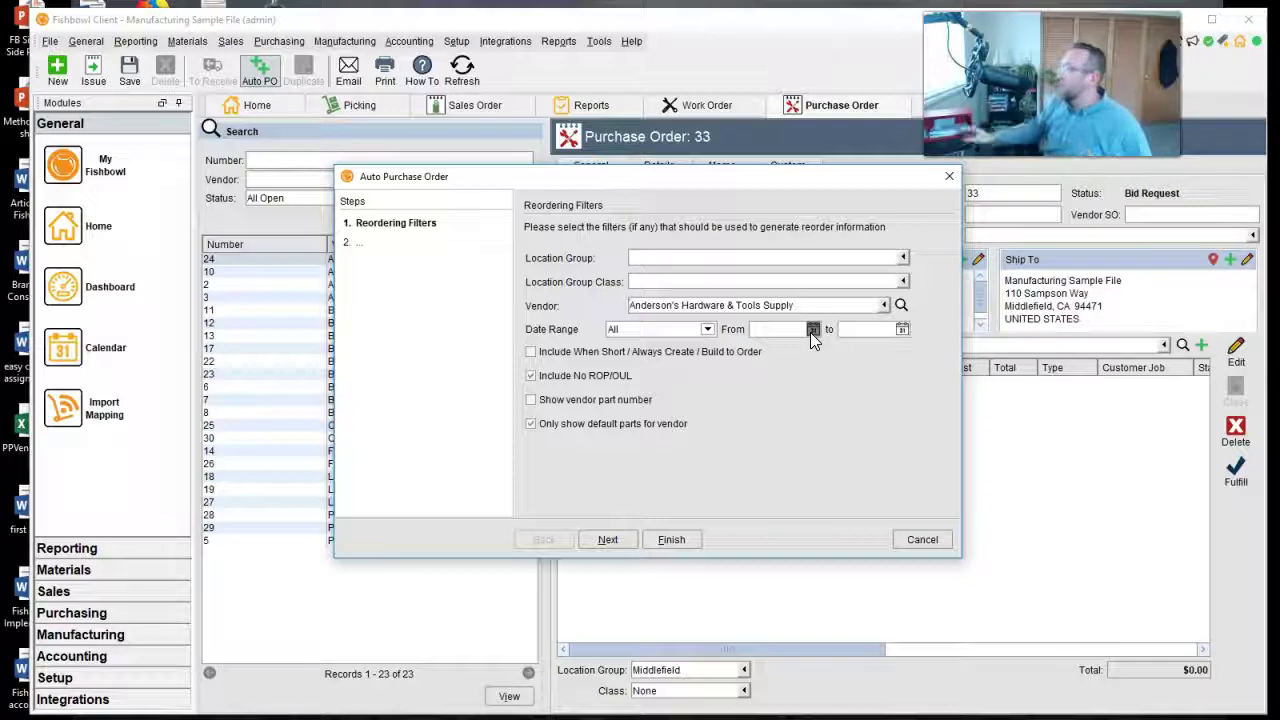
click(901, 329)
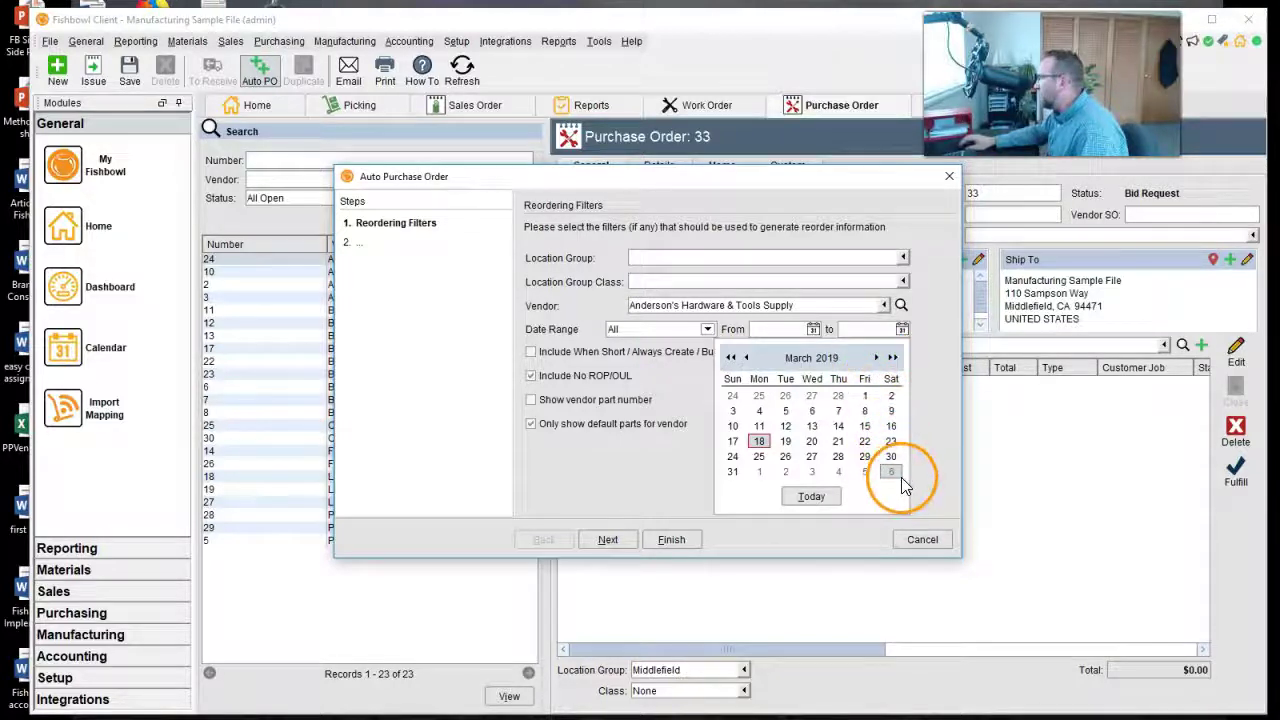
click(876, 357)
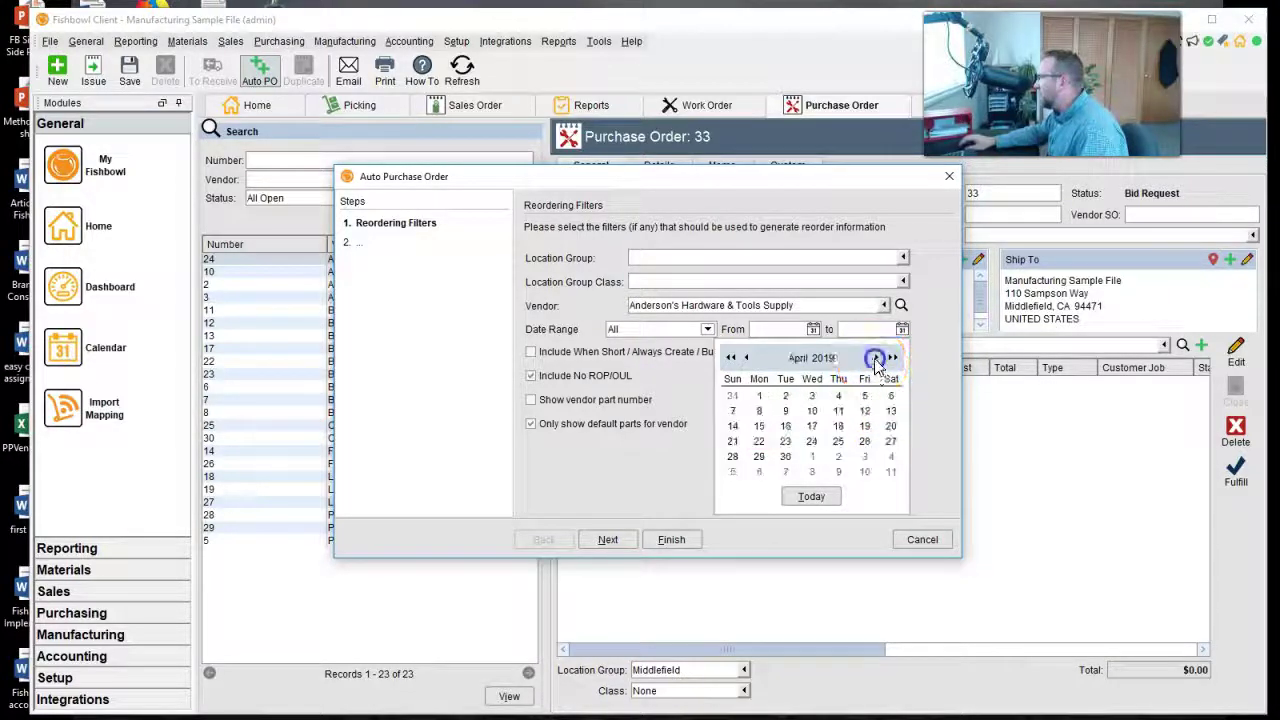
click(892, 472)
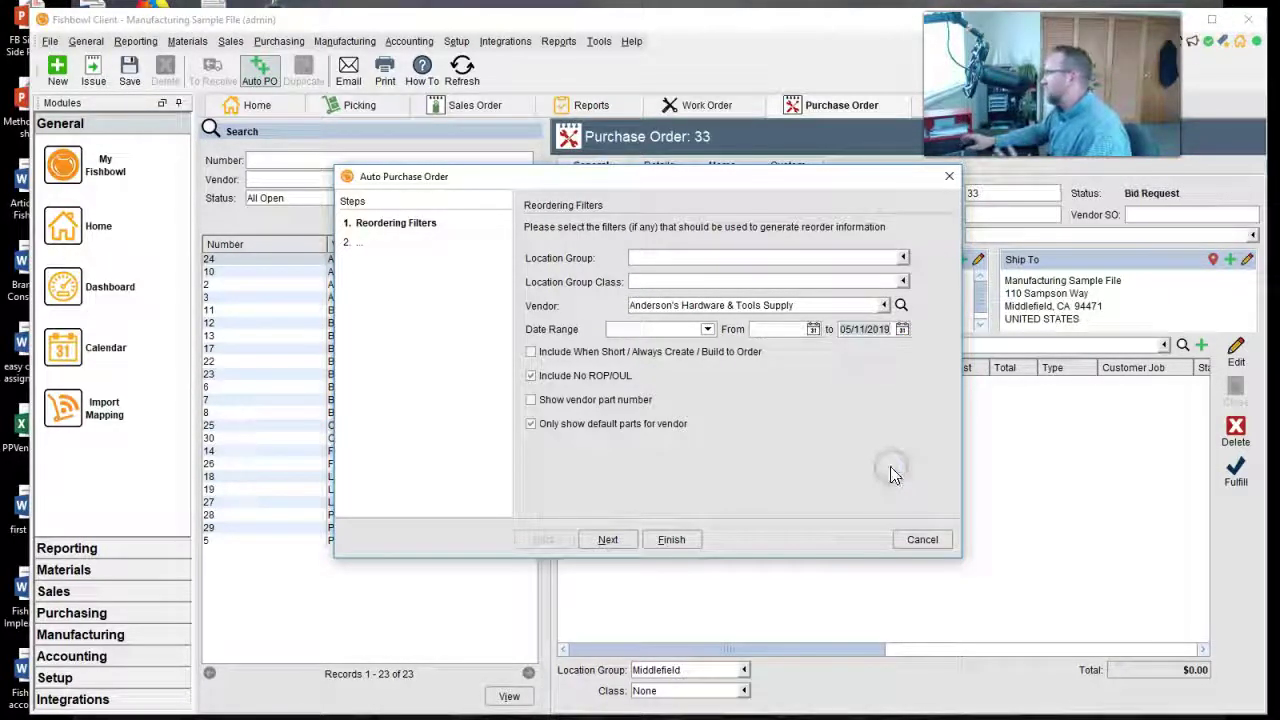
Generate the automatic purchase order for the SPRI springs and open the new Anderson's Hardware & Tools Supply order.
click(608, 539)
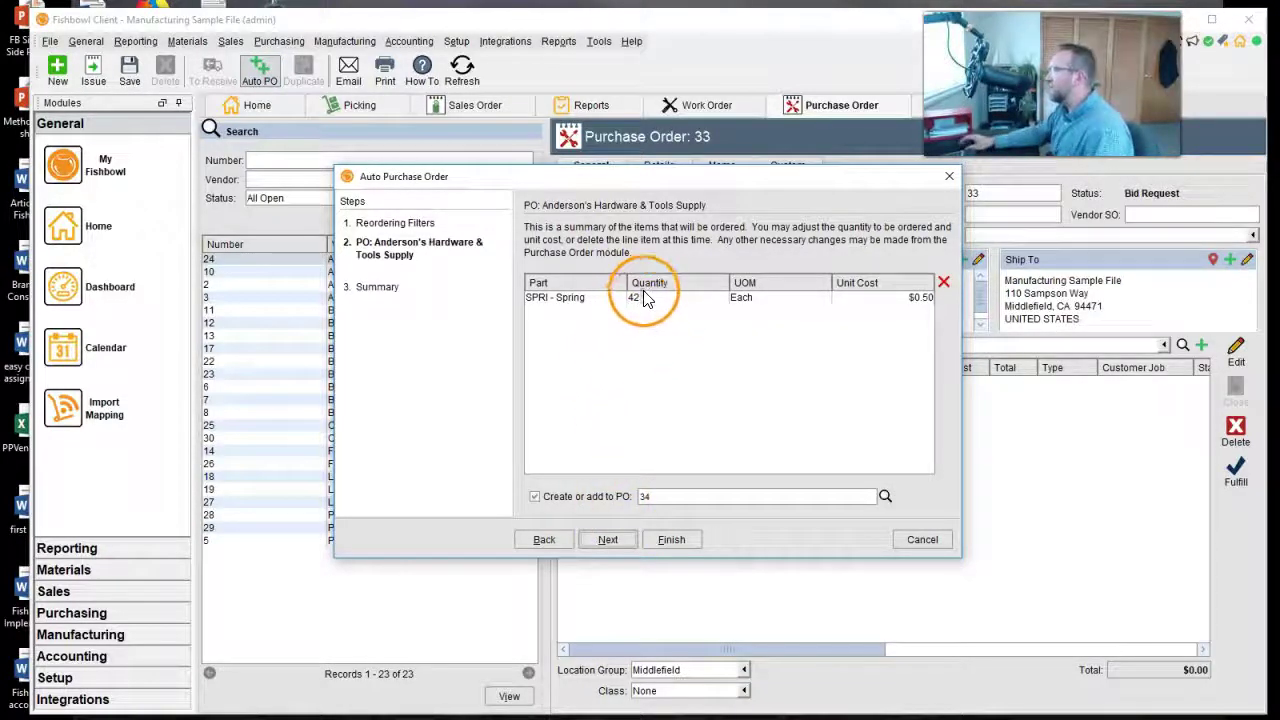
click(608, 539)
click(666, 540)
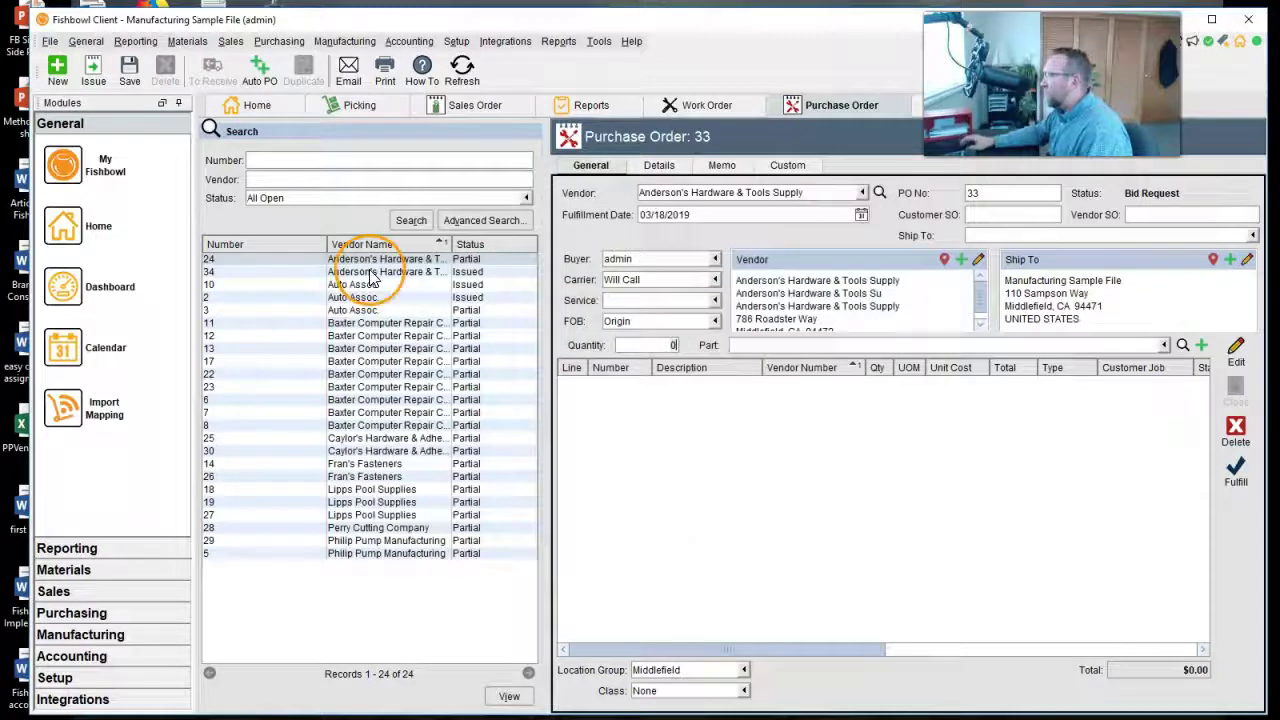
click(372, 280)
click(648, 395)
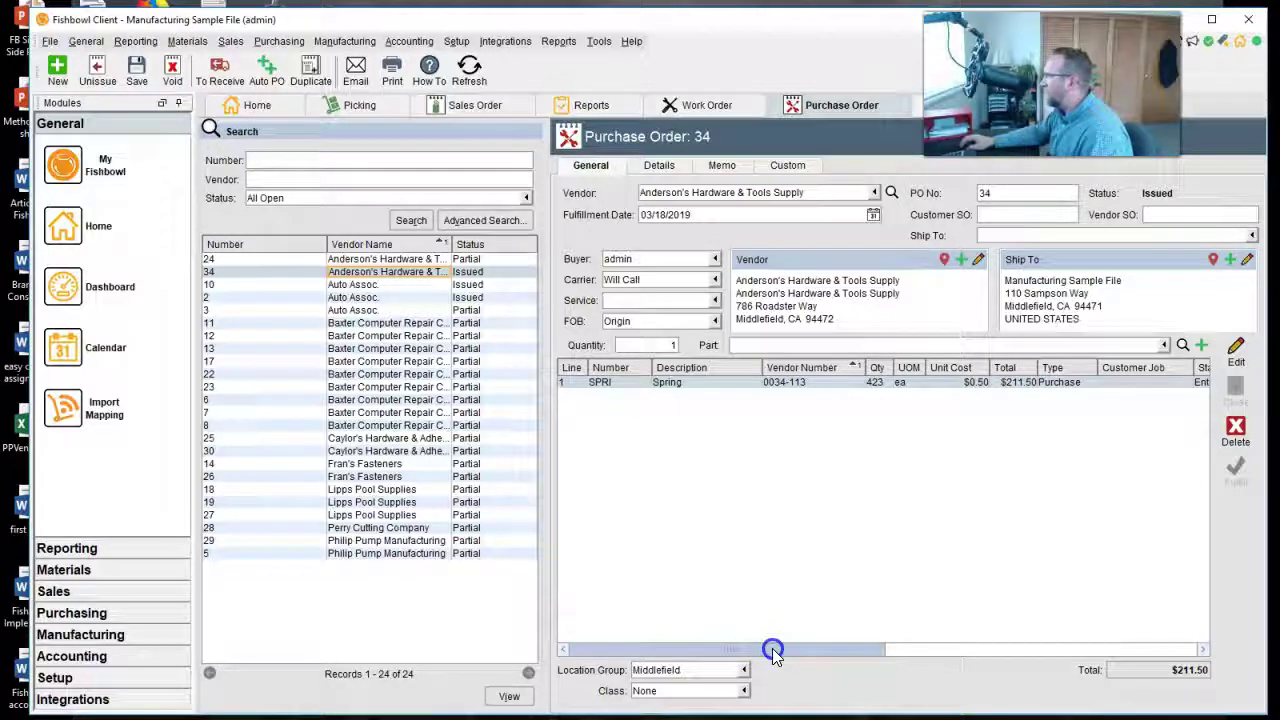
Move the Date Scheduled column in the purchase order's item list to just after the Description column.
drag(772, 648, 1111, 649)
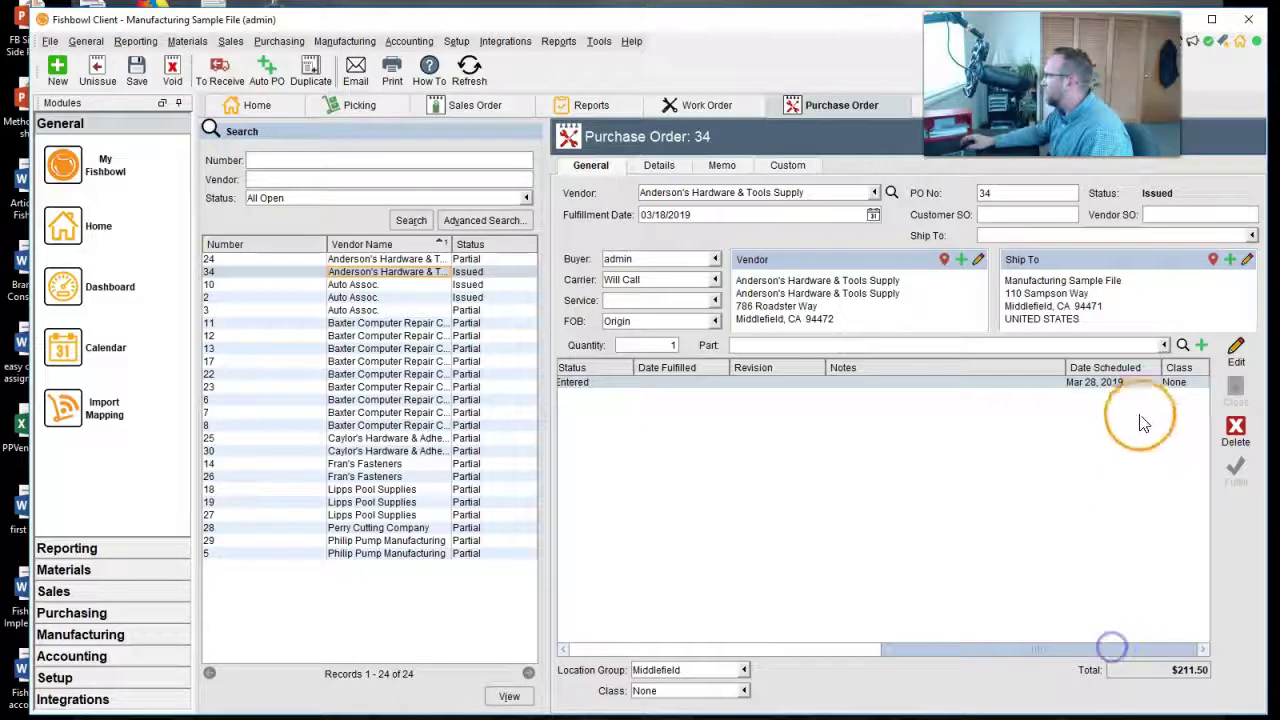
drag(1130, 372, 700, 383)
click(900, 652)
drag(898, 650, 731, 654)
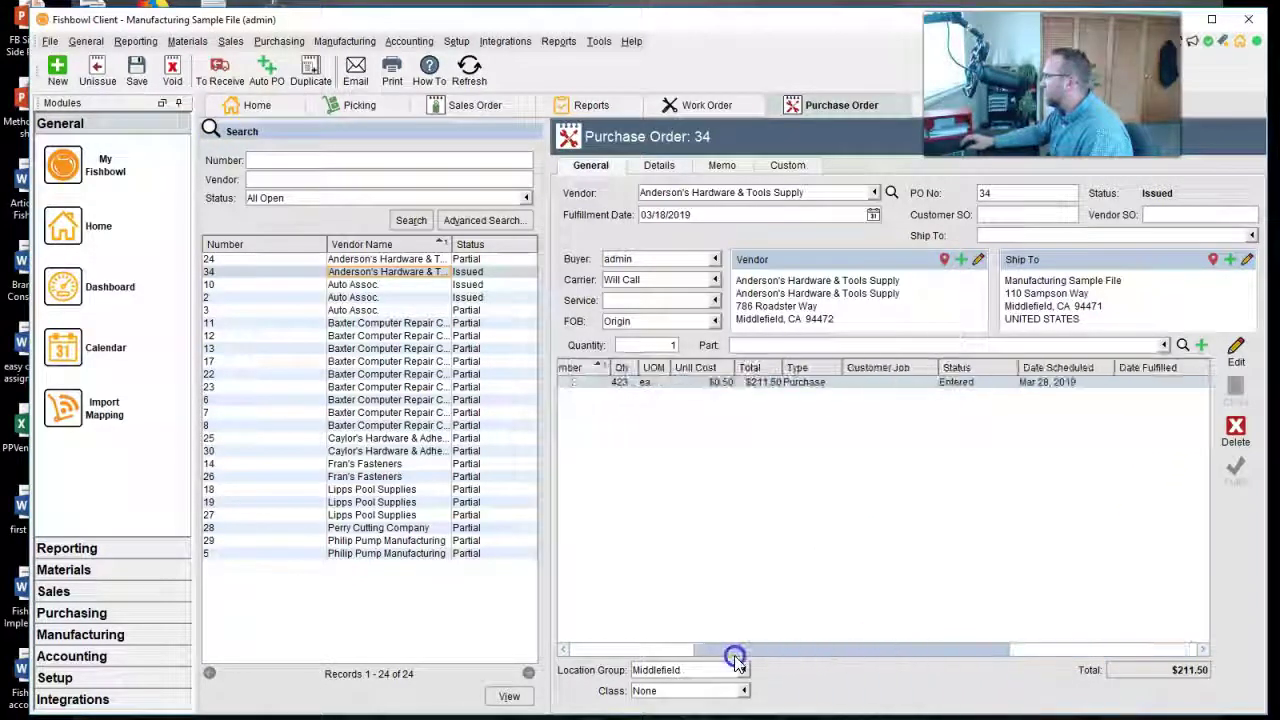
drag(1071, 371, 843, 400)
drag(843, 651, 667, 651)
click(1088, 372)
drag(1088, 375, 846, 375)
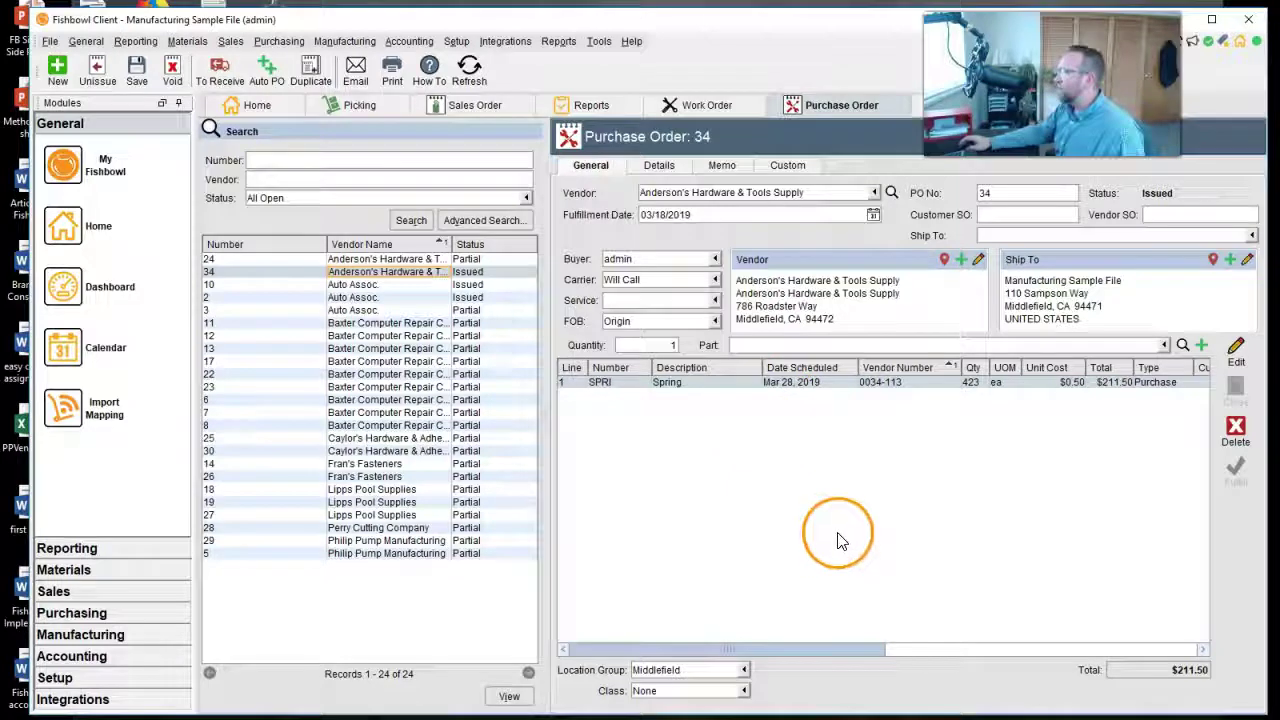
Add 10 of part RORO-4 to the purchase order.
click(668, 345)
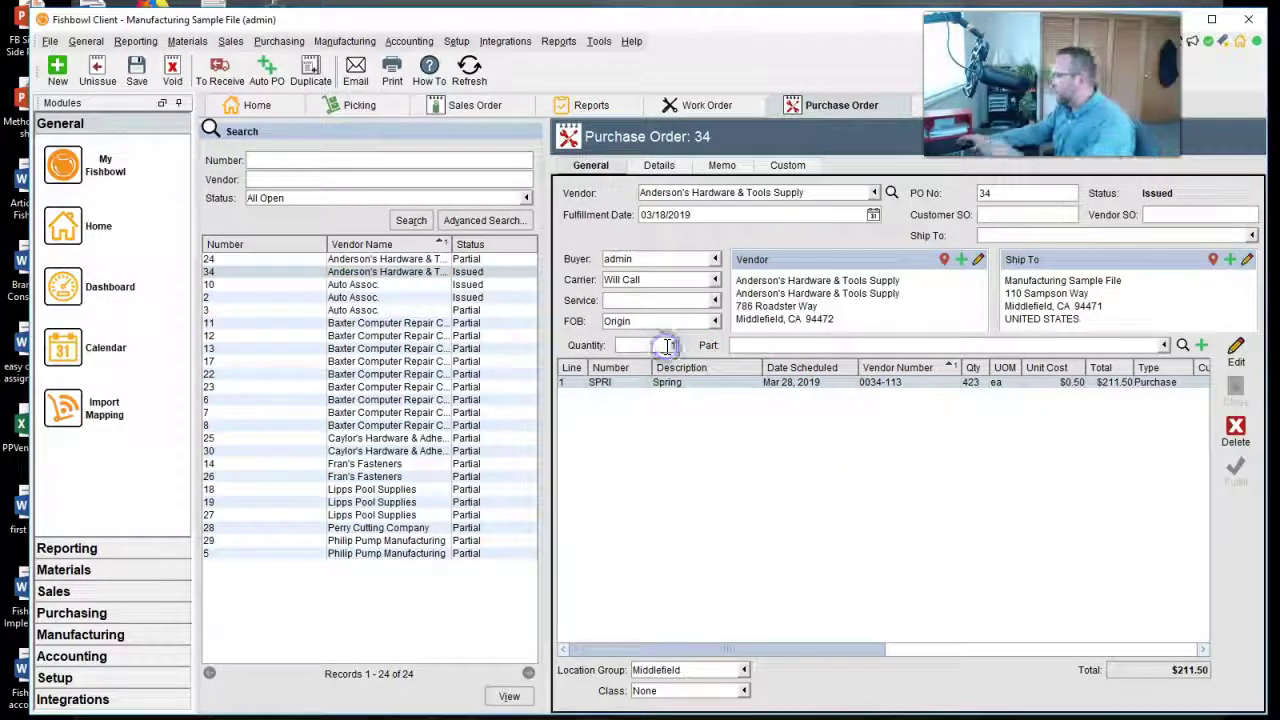
text(10)
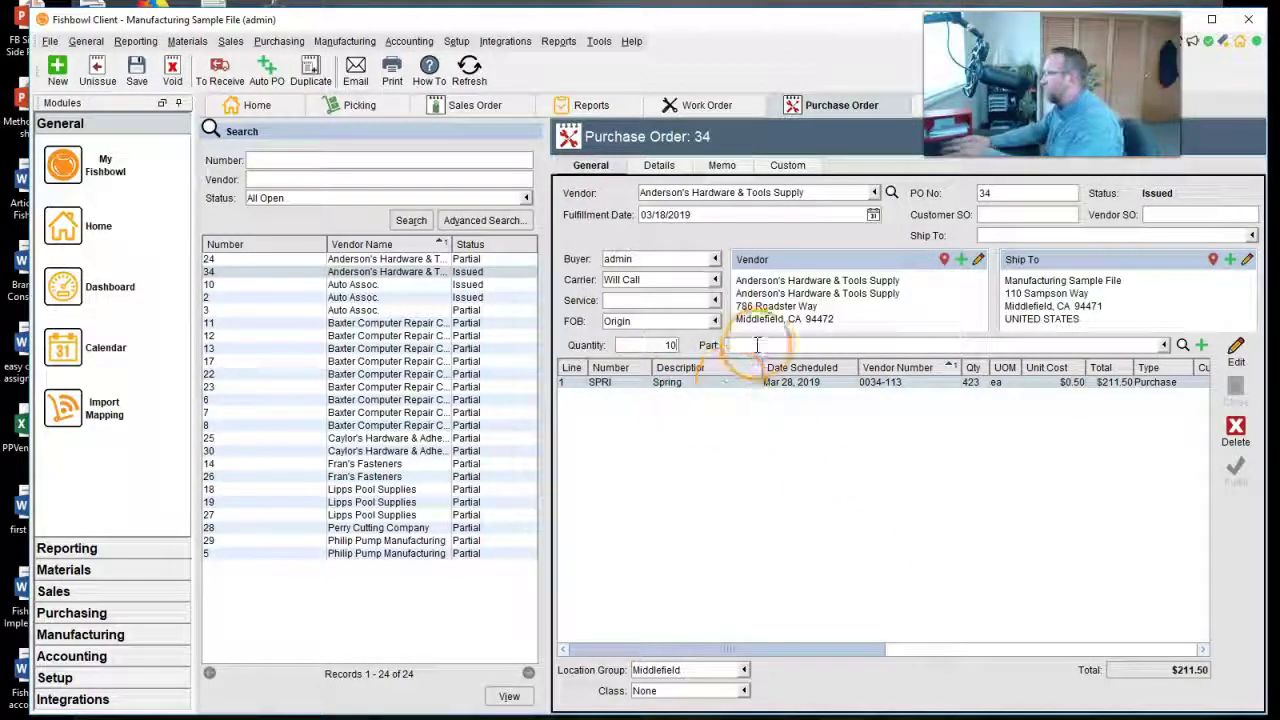
click(762, 344)
click(757, 441)
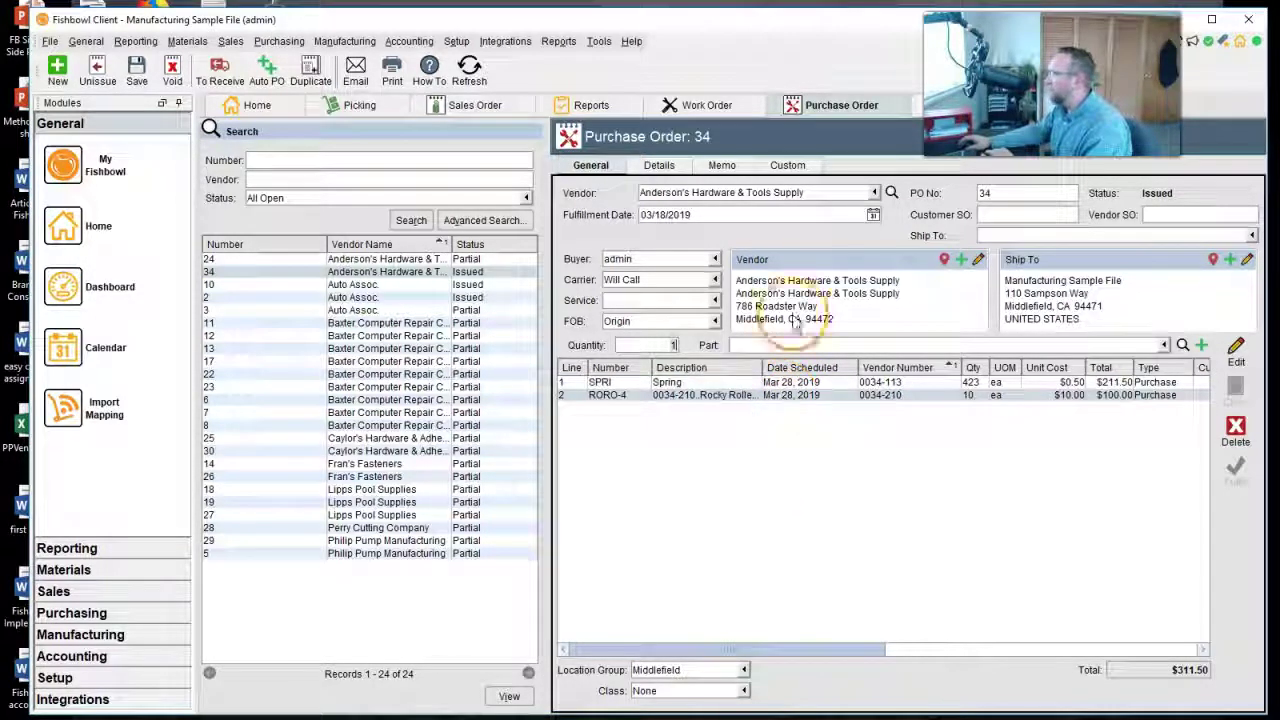
Check the lead time of part GR-#4-BR in the parts list of vendor Anderson's Hardware & Tools Supply.
click(907, 112)
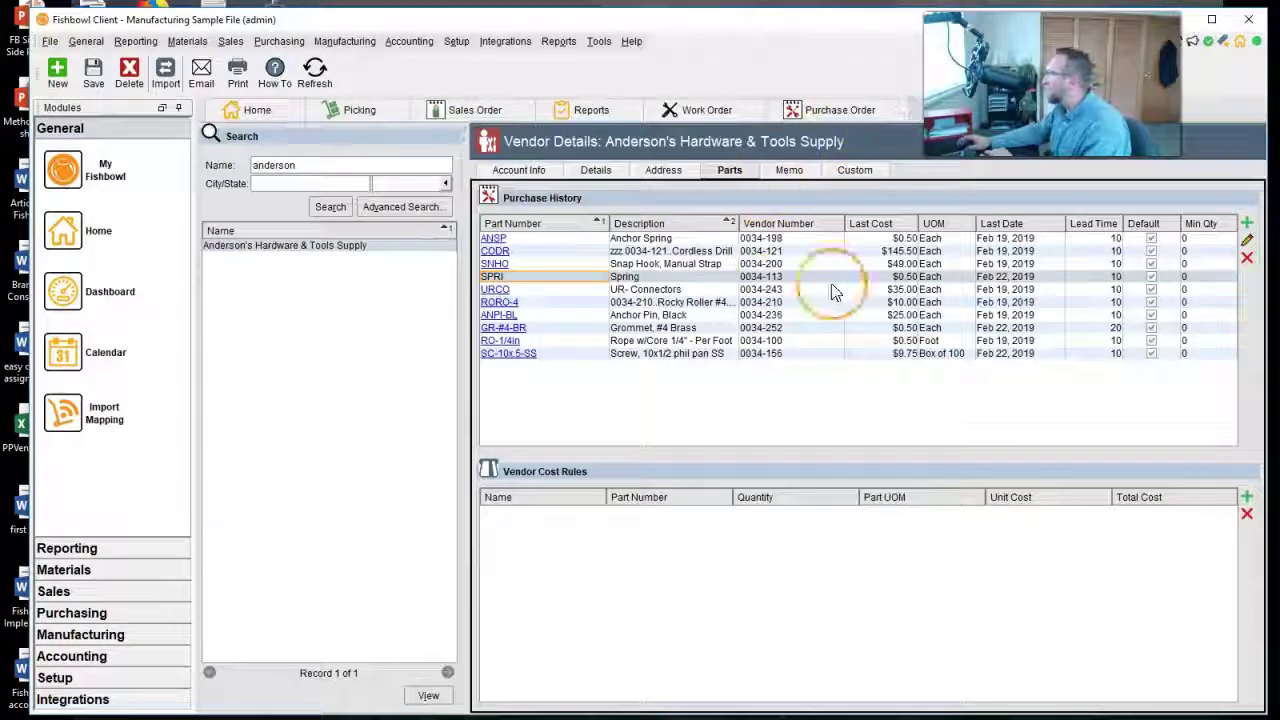
click(1105, 327)
text(20)
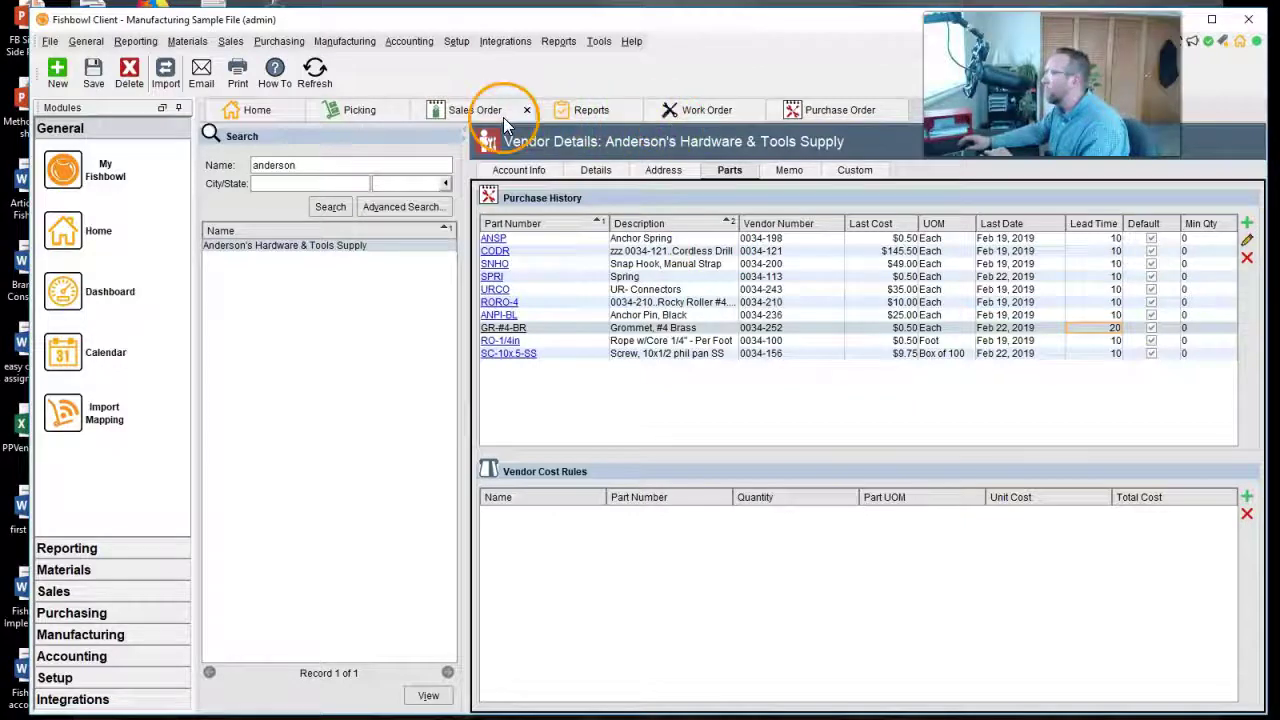
Return to the purchase order and add 100 of part GR-#4-BR, the #4 brass grommet.
click(815, 110)
click(680, 345)
text(00)
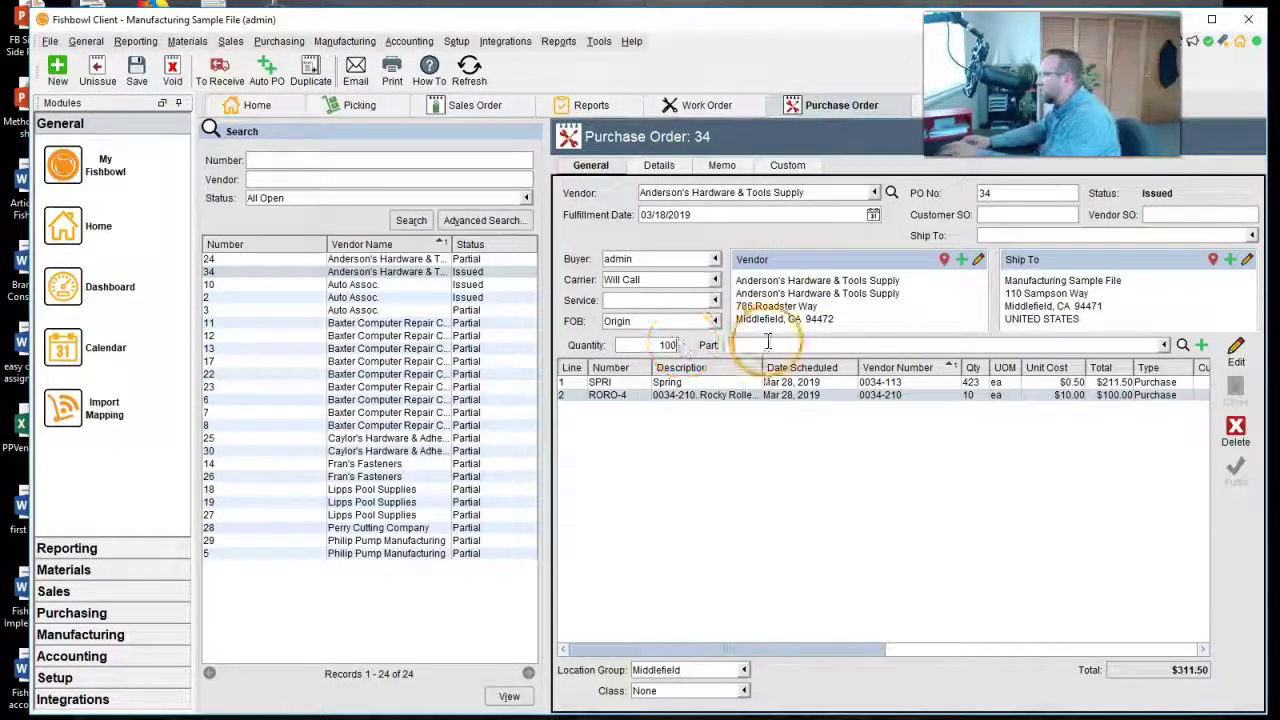
click(765, 347)
text(gr)
click(897, 390)
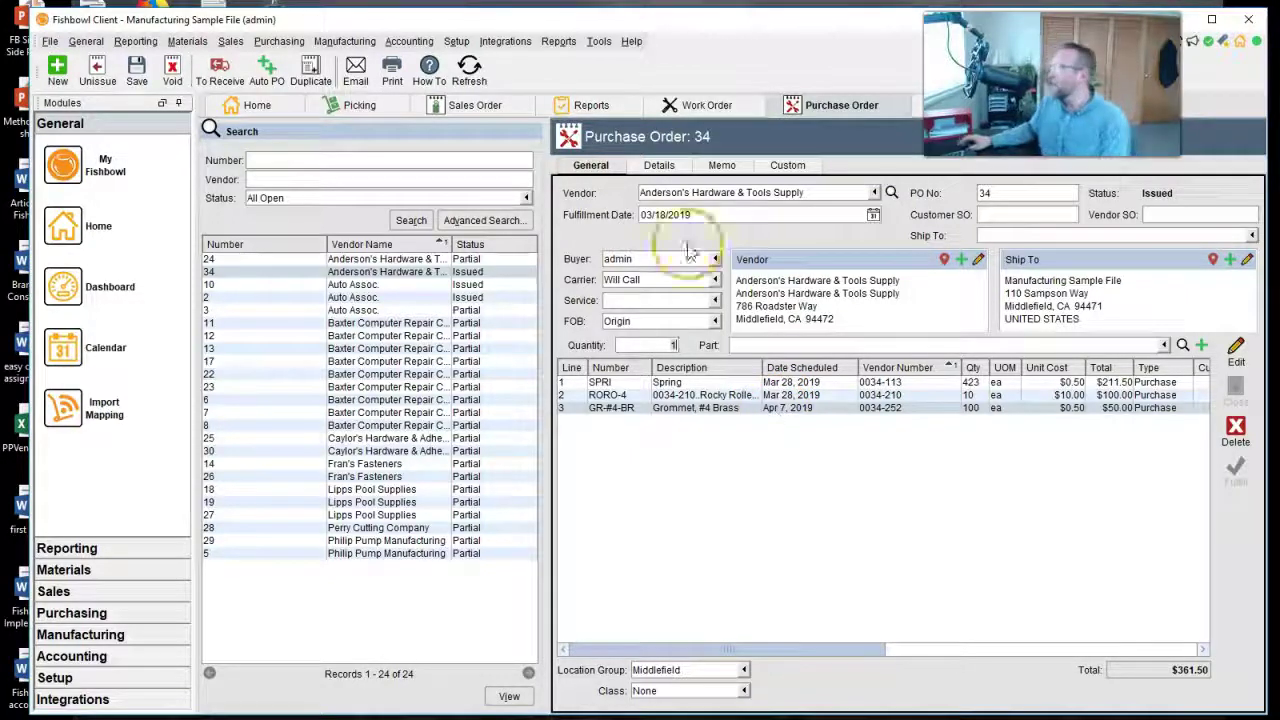
Check the purchase order's fulfillment date and save the order with its added parts.
click(775, 214)
click(701, 215)
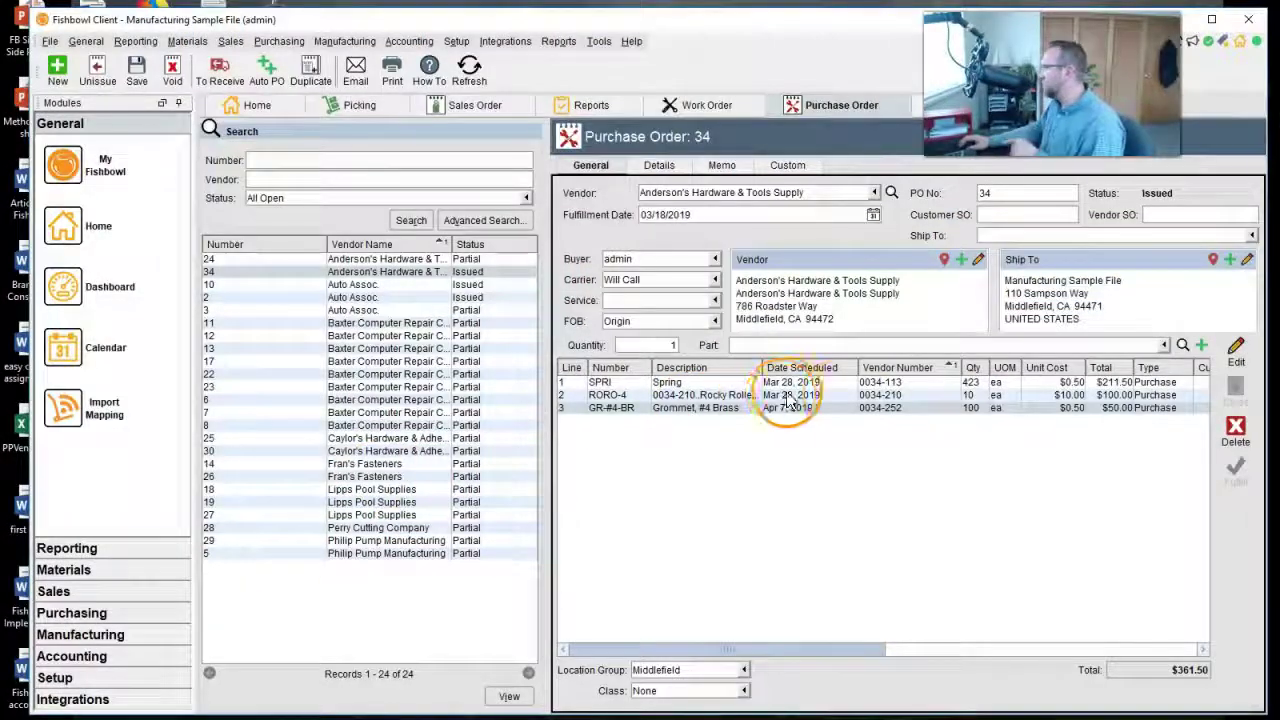
click(138, 72)
click(730, 388)
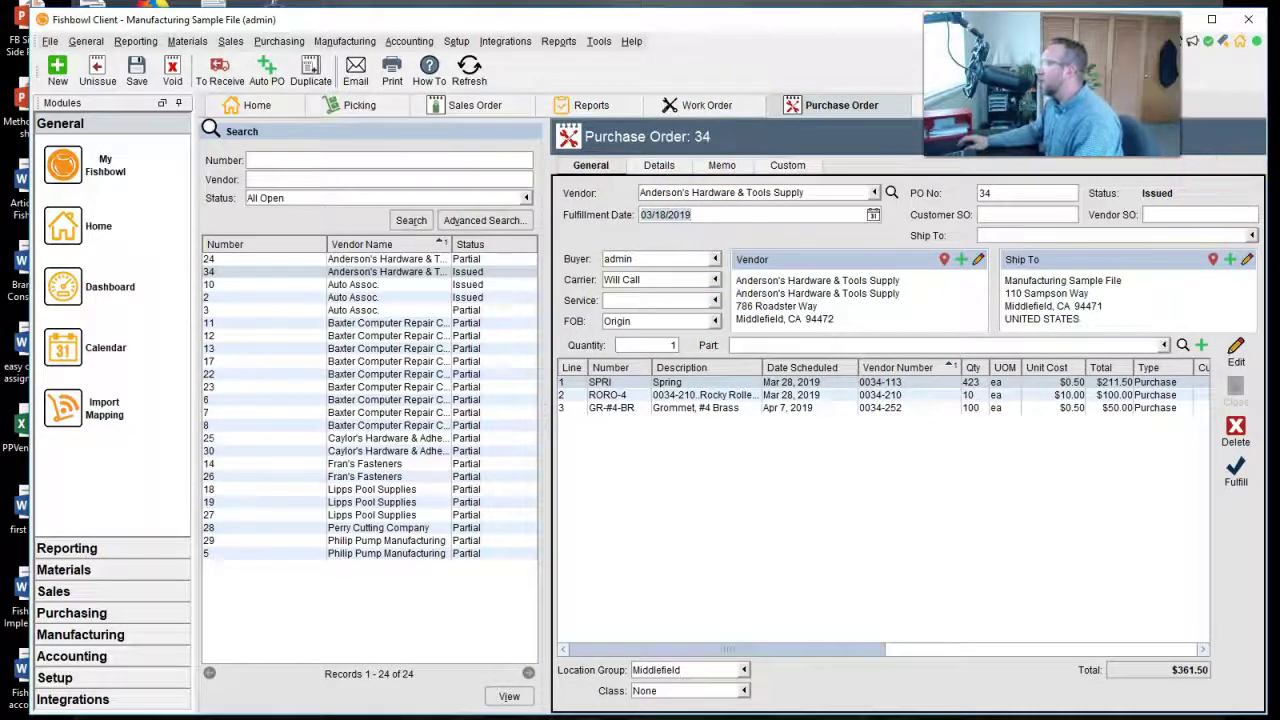
Switch to the work orders to review the Swimming Pool Pump order's scheduled start and finish dates.
click(690, 108)
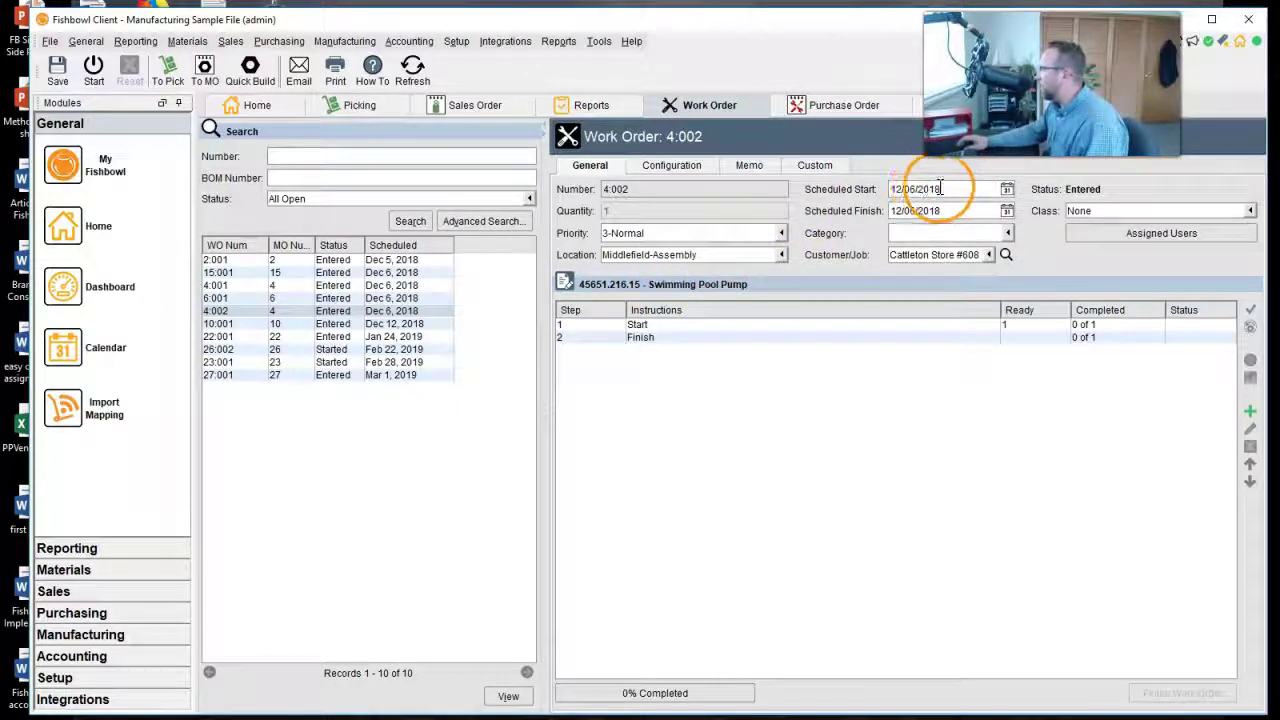
Inspect the scheduled start and scheduled finish fields of work order 4:002.
click(943, 189)
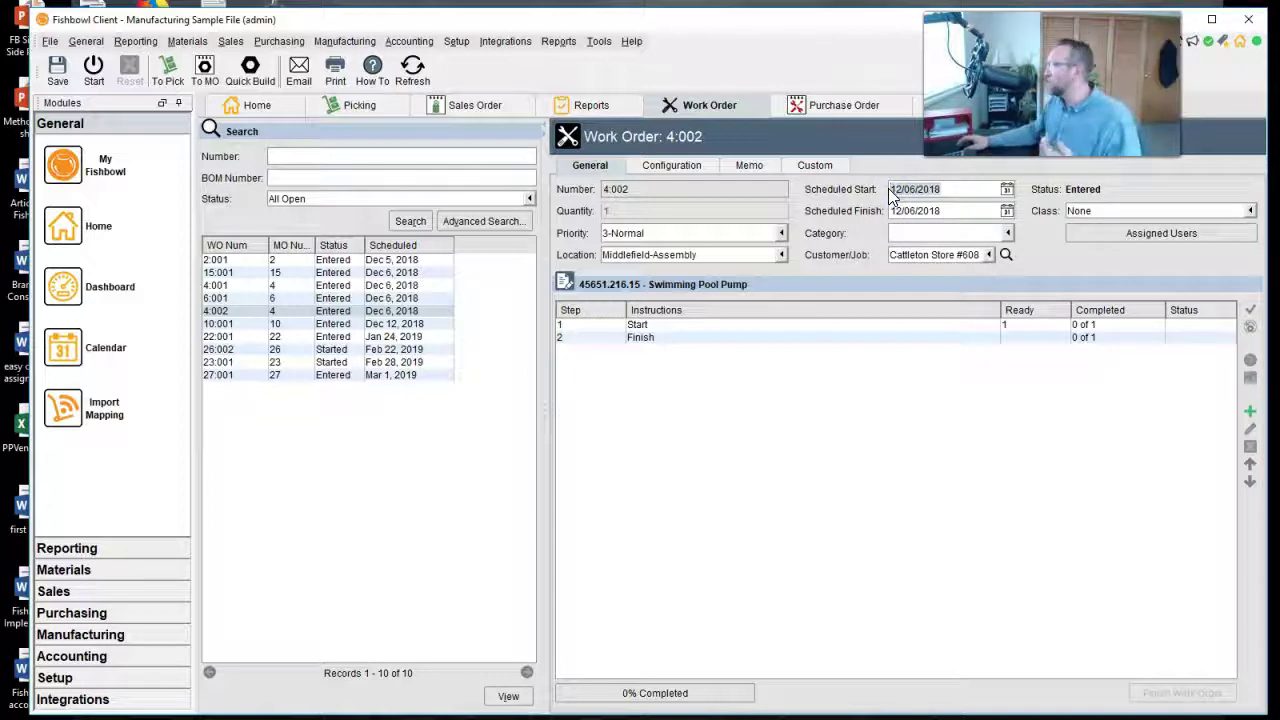
click(894, 189)
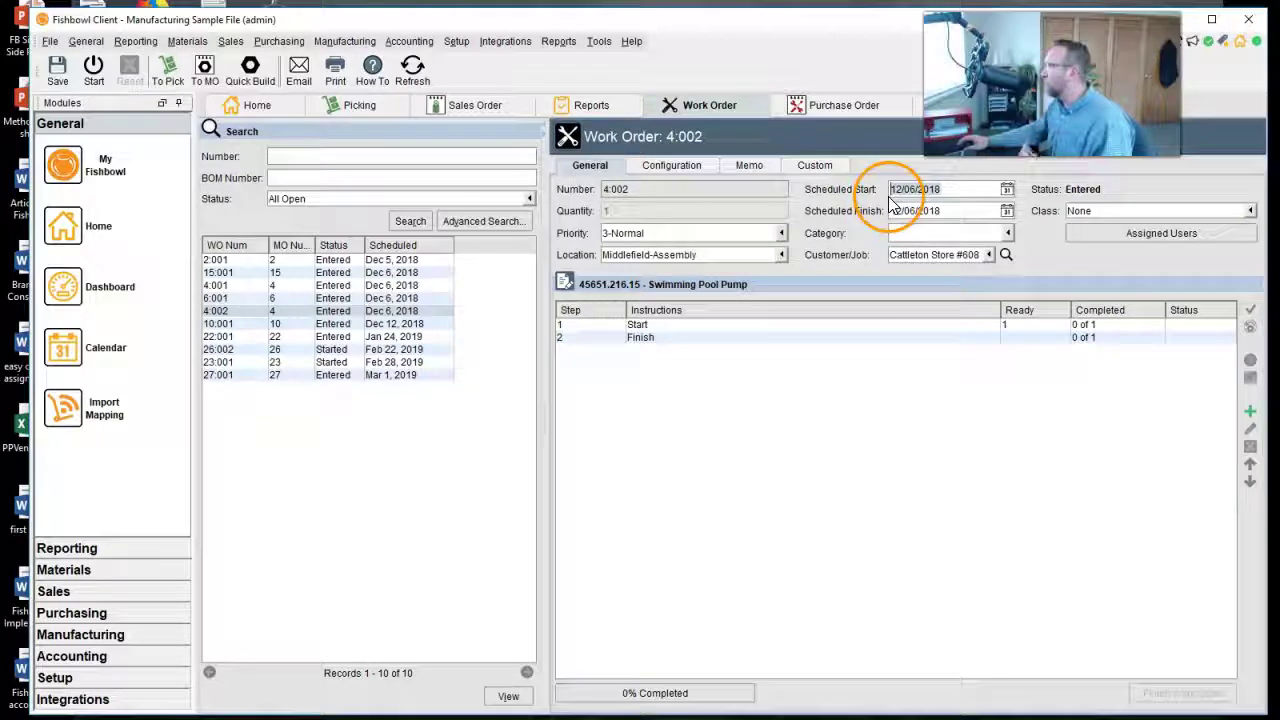
double_click(907, 196)
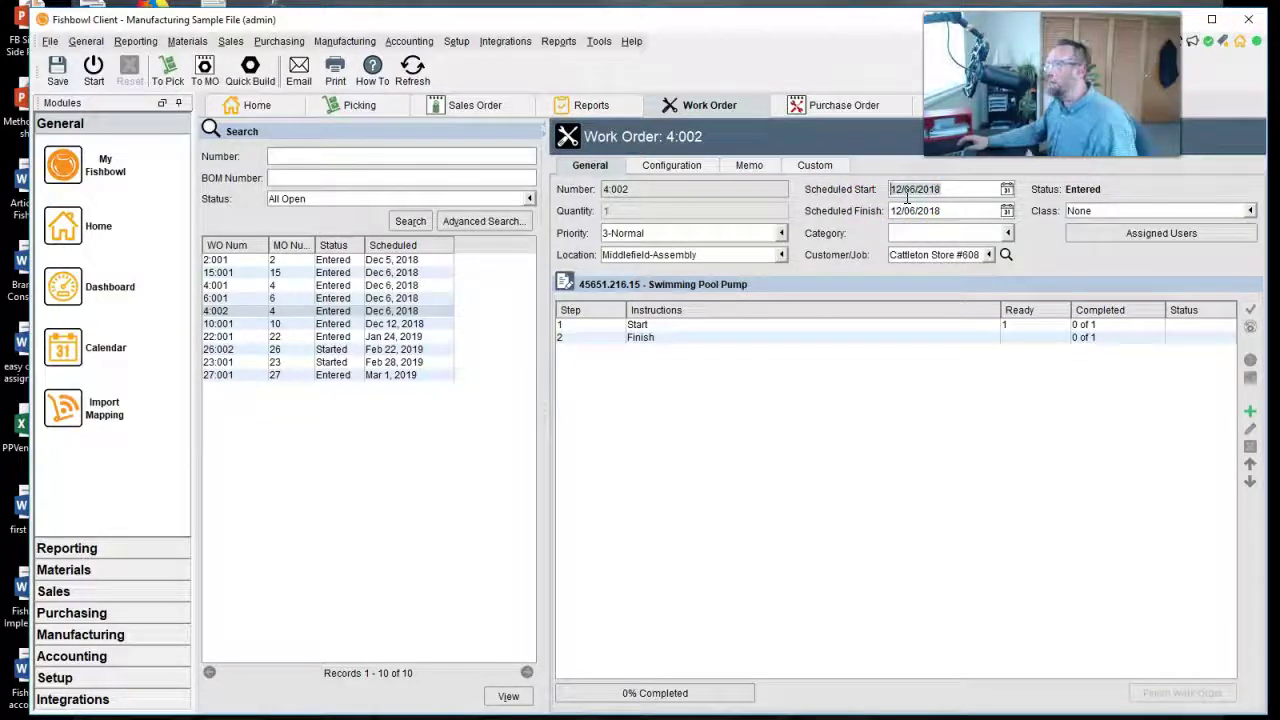
click(946, 189)
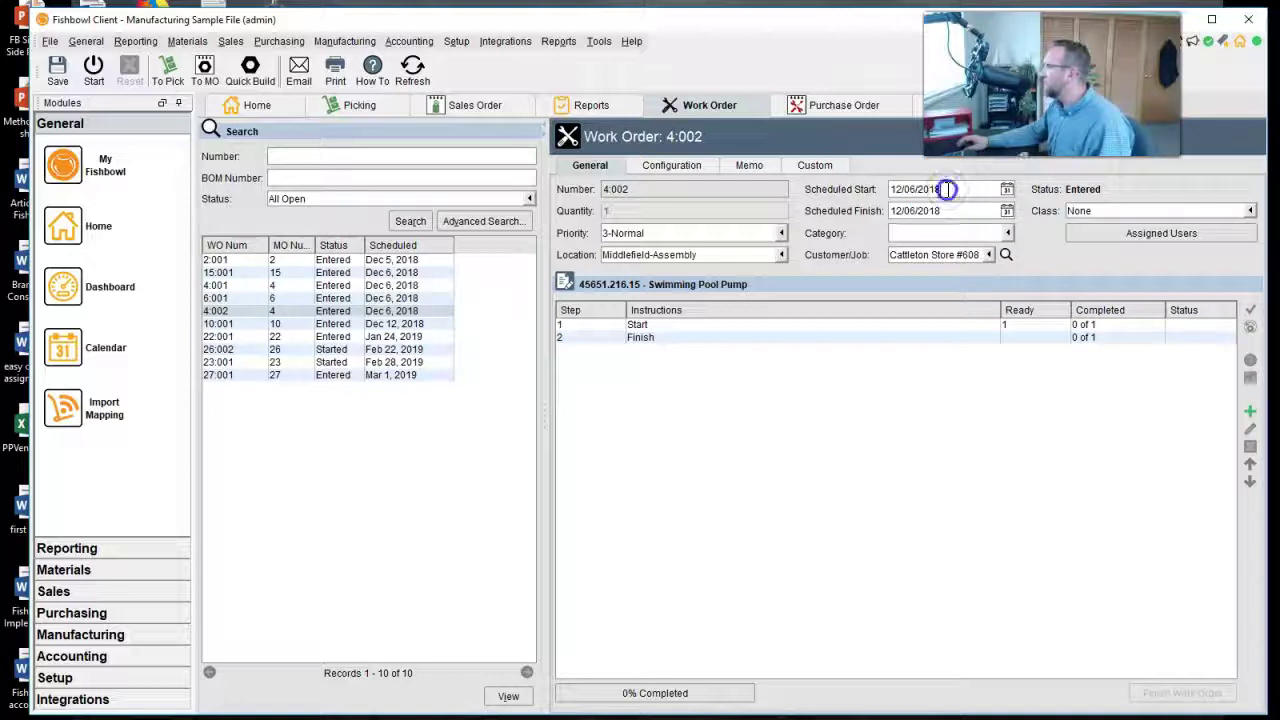
click(948, 203)
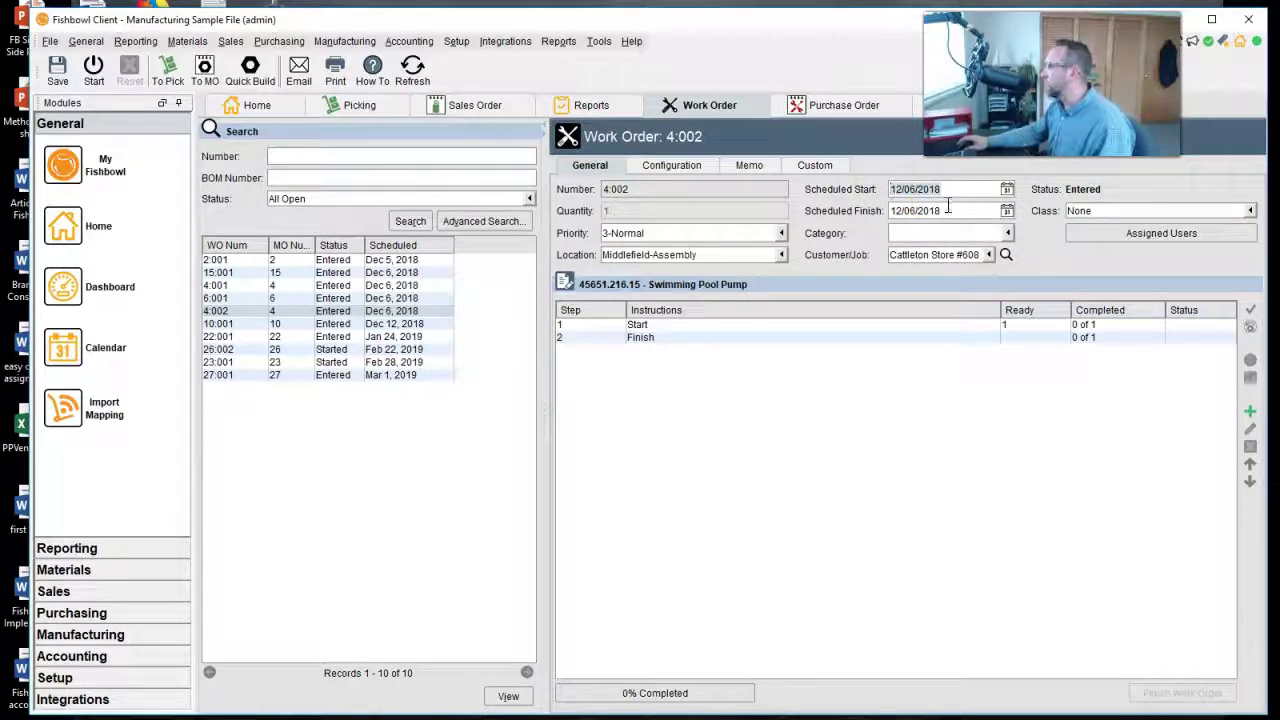
click(950, 214)
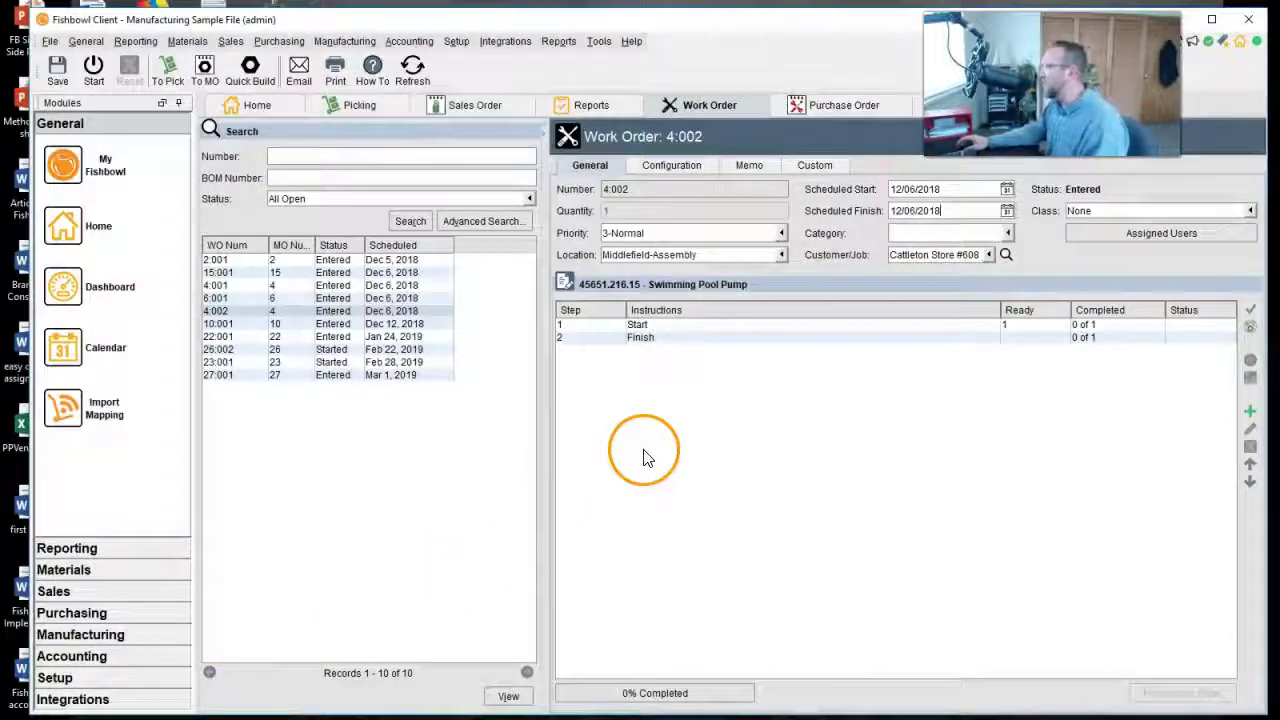
Open the inventory Forecast Report and examine its scheduled fulfillment dates and running totals in a separate preview window.
click(136, 42)
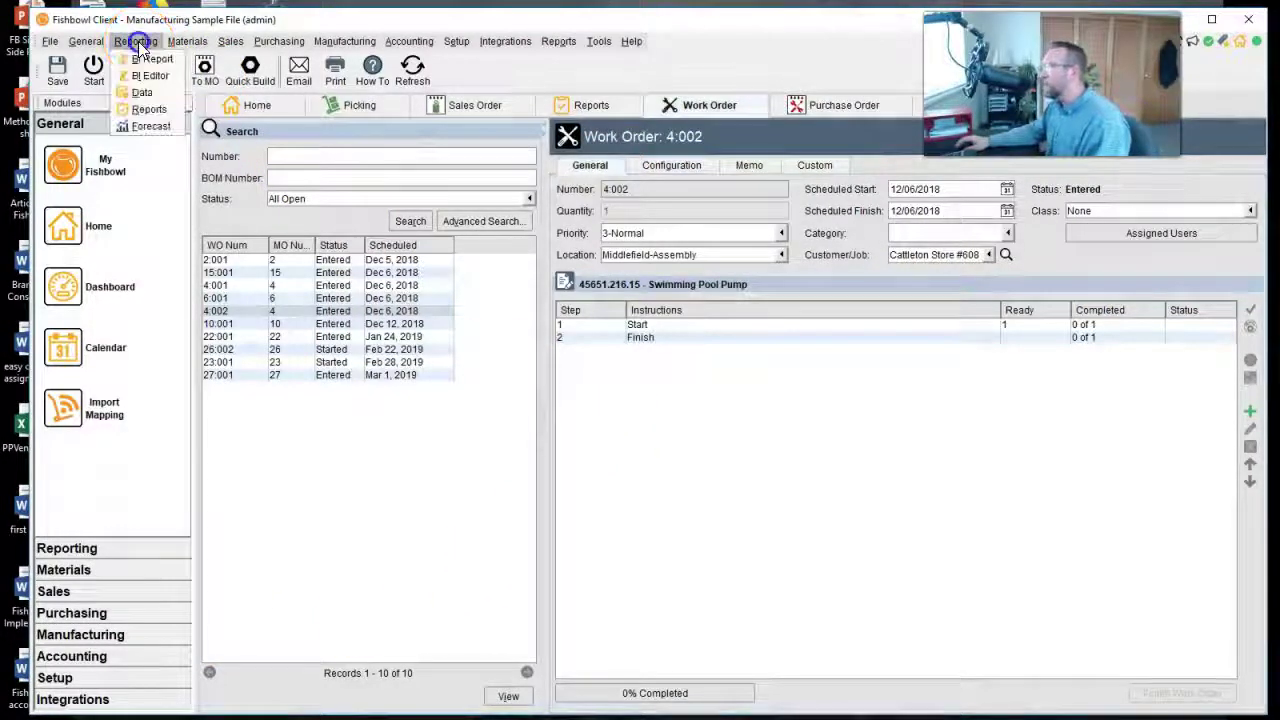
click(146, 109)
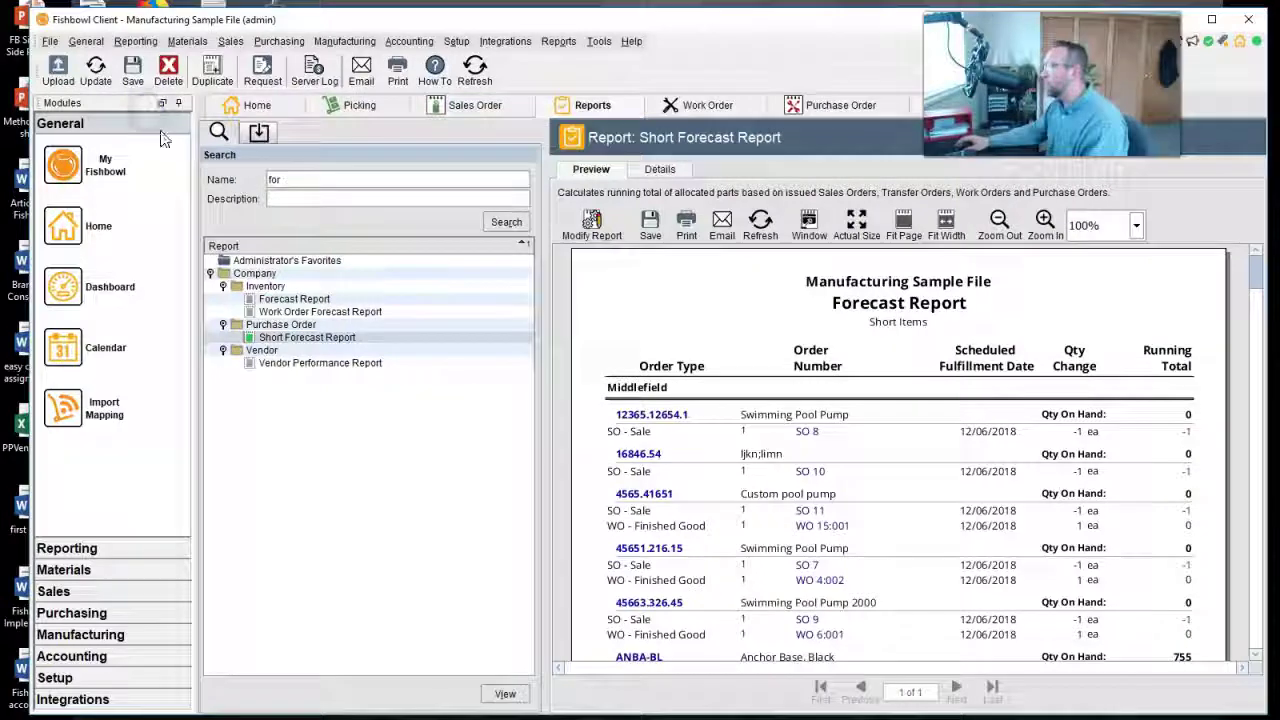
click(278, 300)
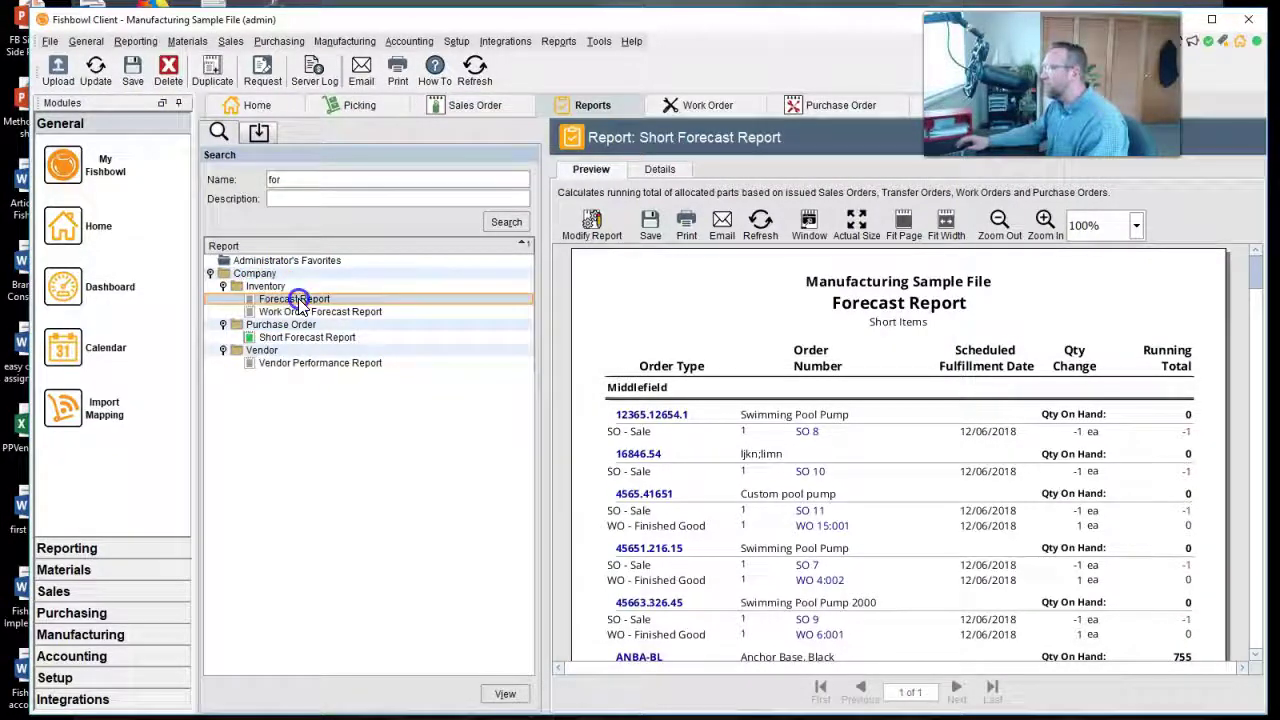
click(809, 224)
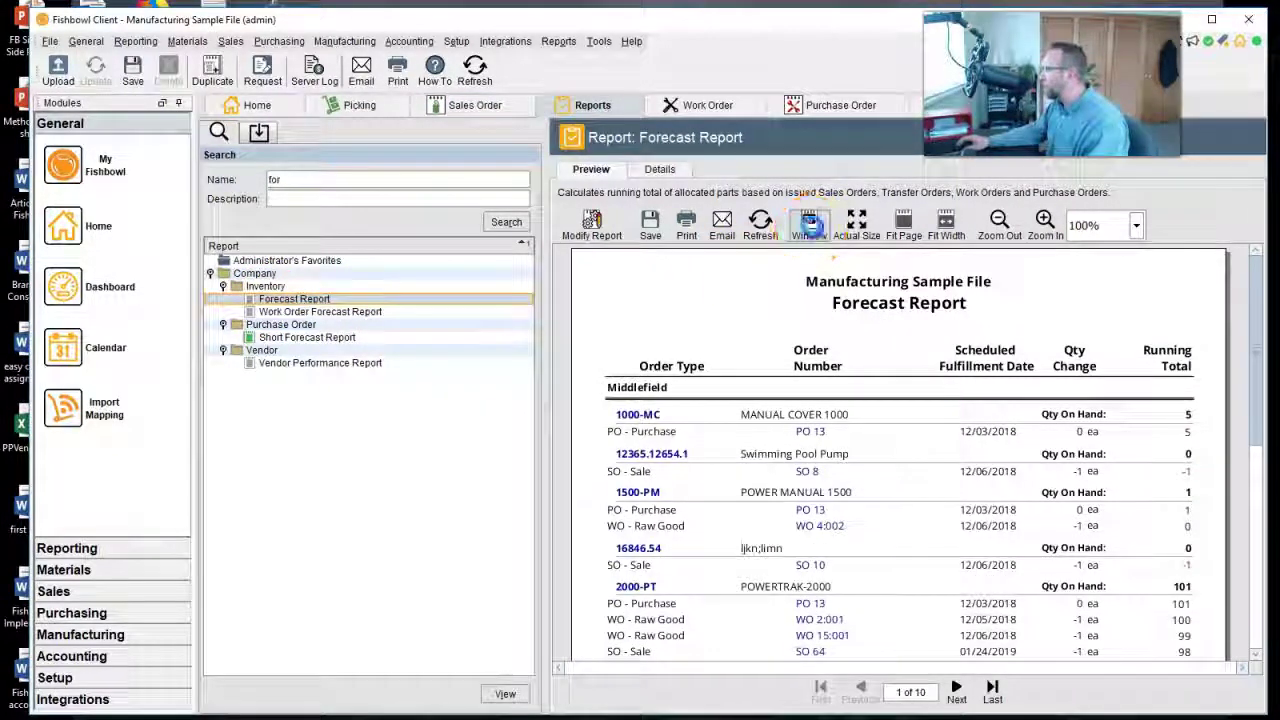
drag(1066, 614, 1070, 663)
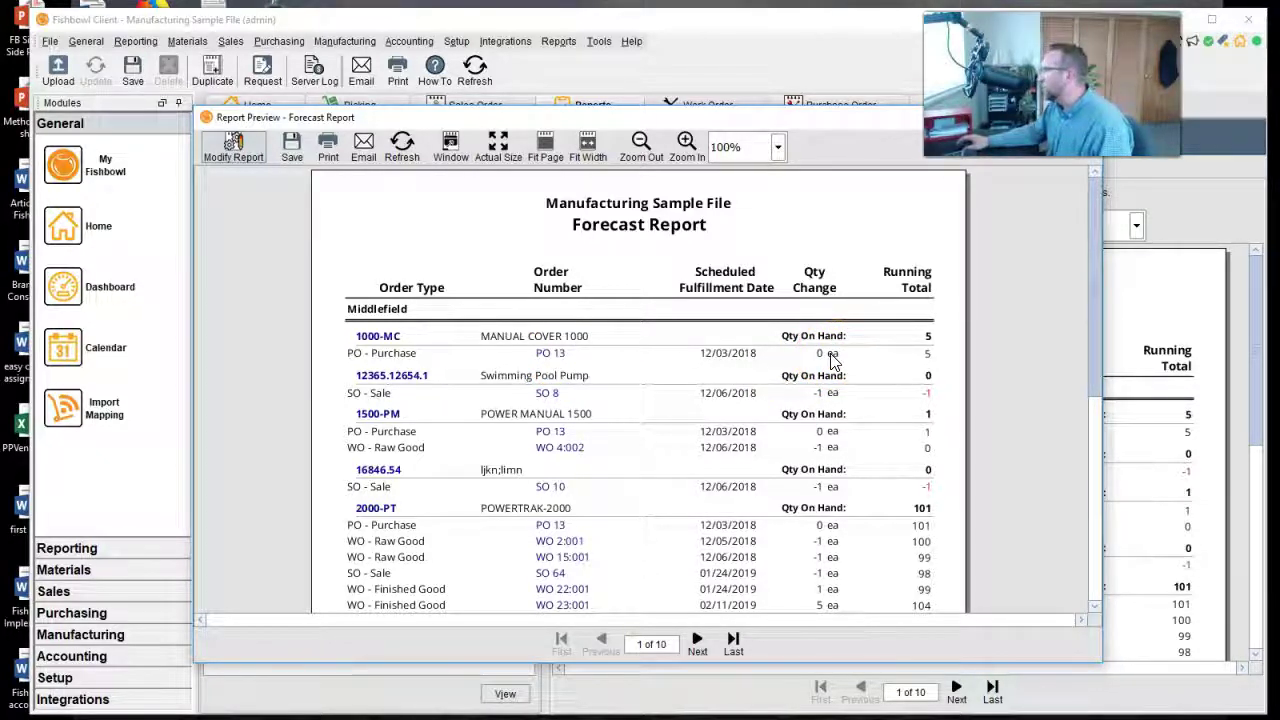
key(Escape)
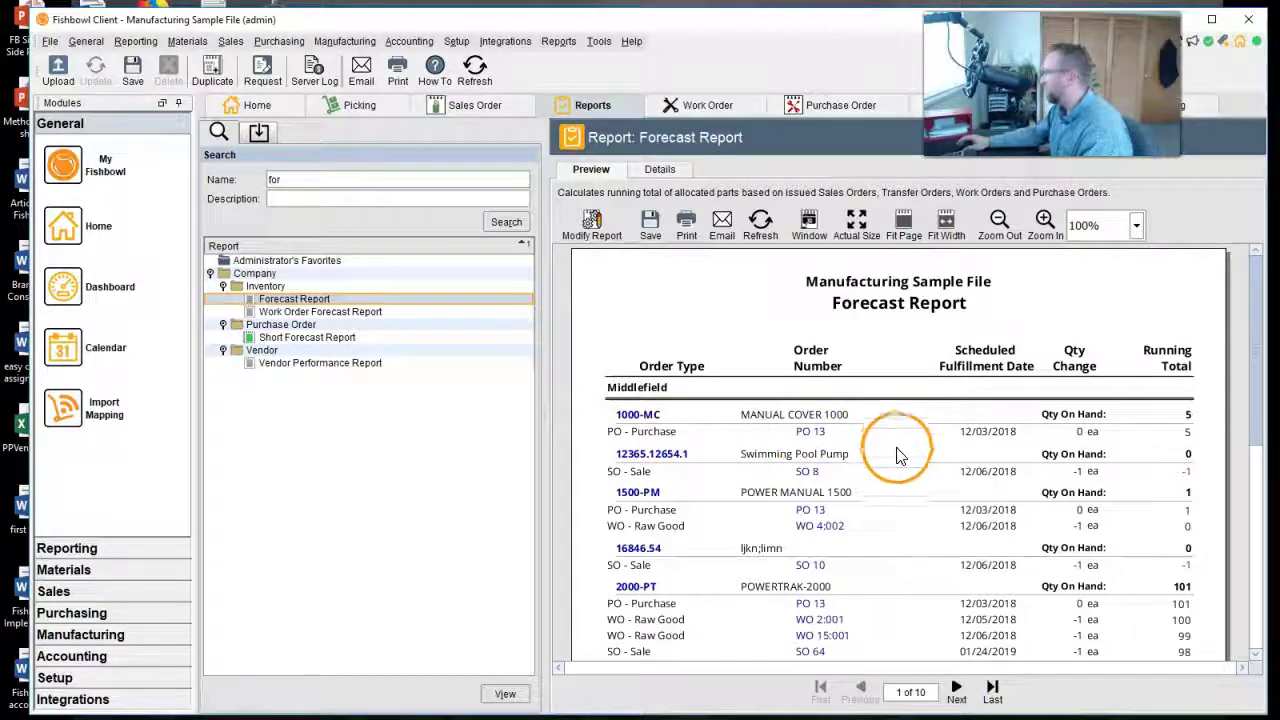
Open sales order 8 from the Forecast Report, set its scheduled date to 03/18/2019 and update all line items to match.
scroll(898, 460, down, 1)
scroll(898, 460, down, 1)
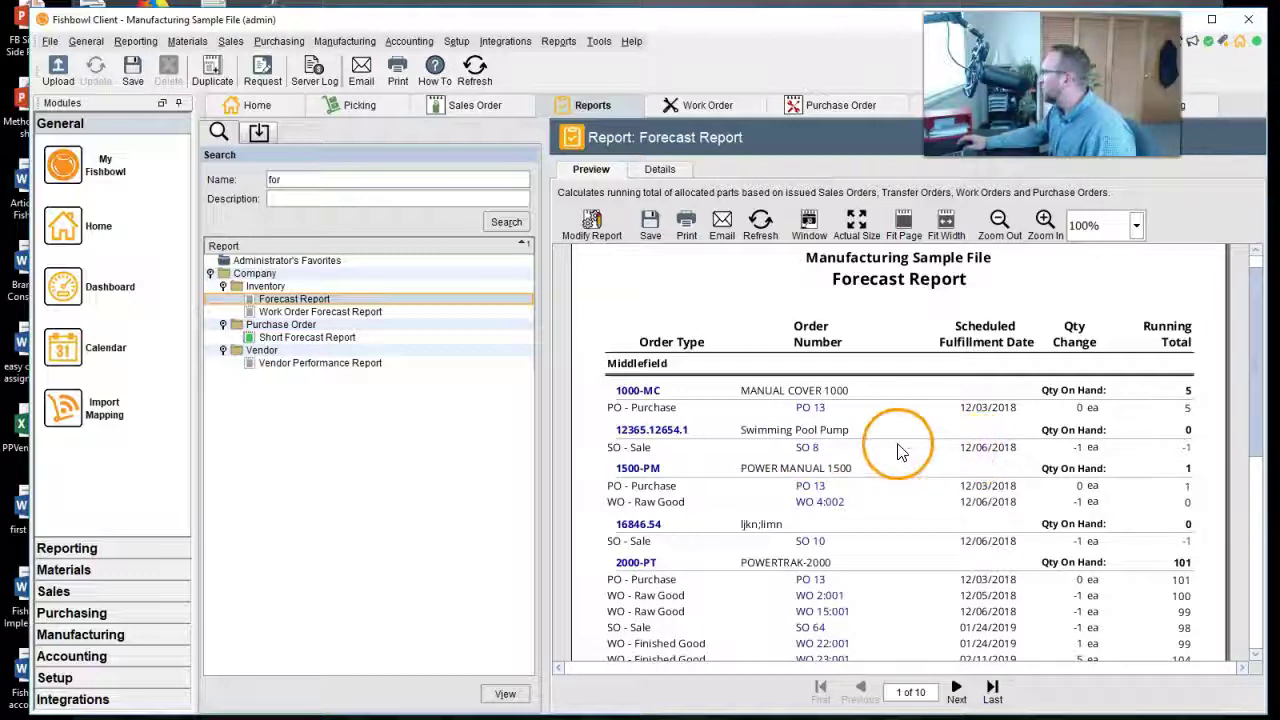
click(806, 450)
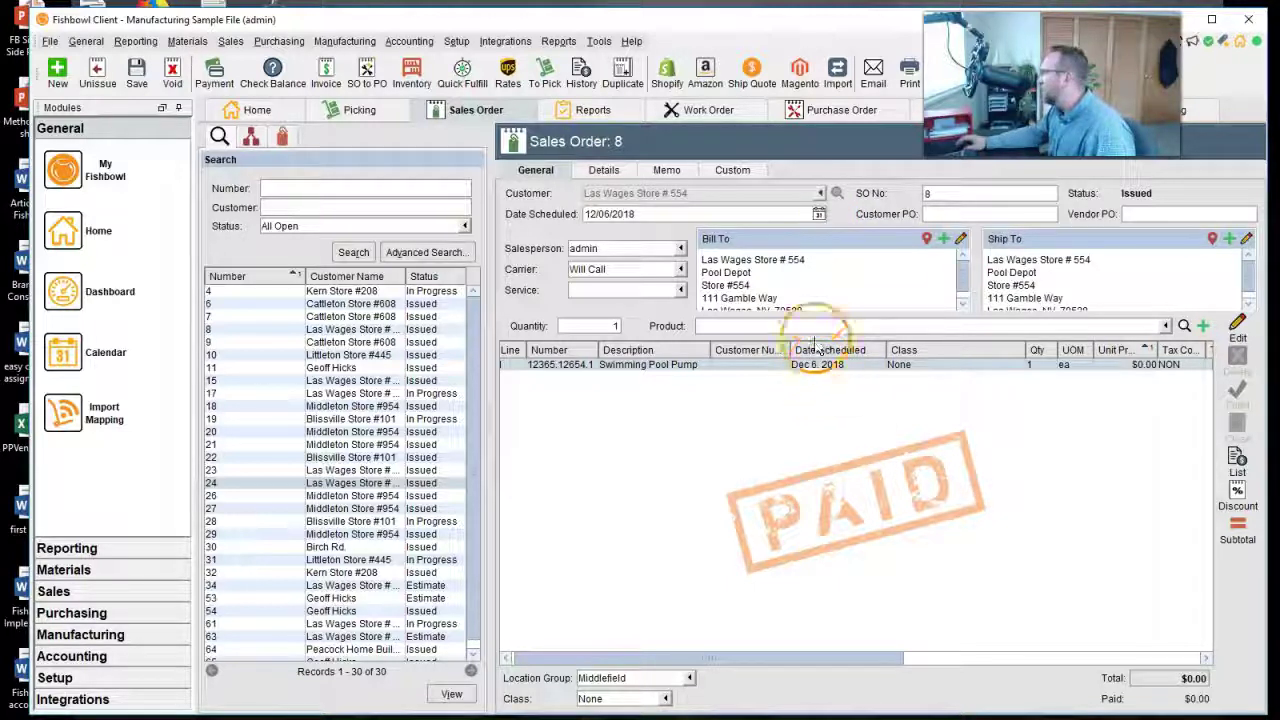
click(818, 215)
click(743, 297)
click(726, 380)
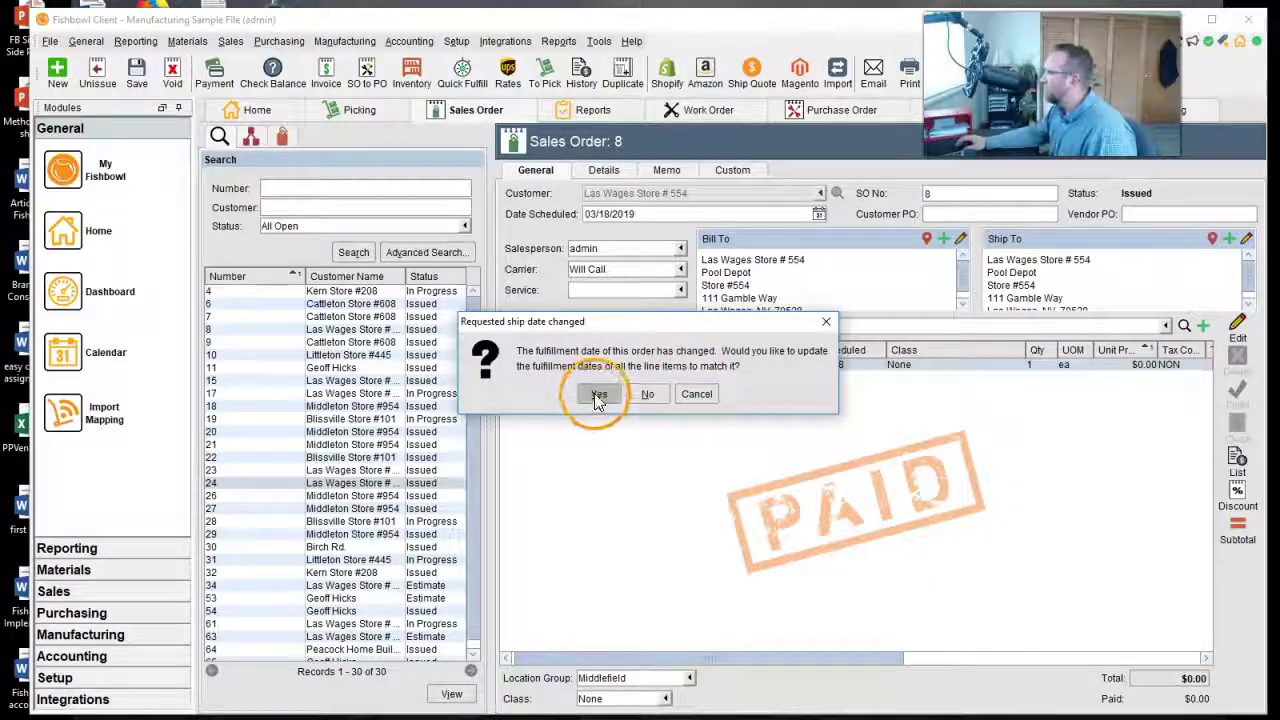
click(595, 395)
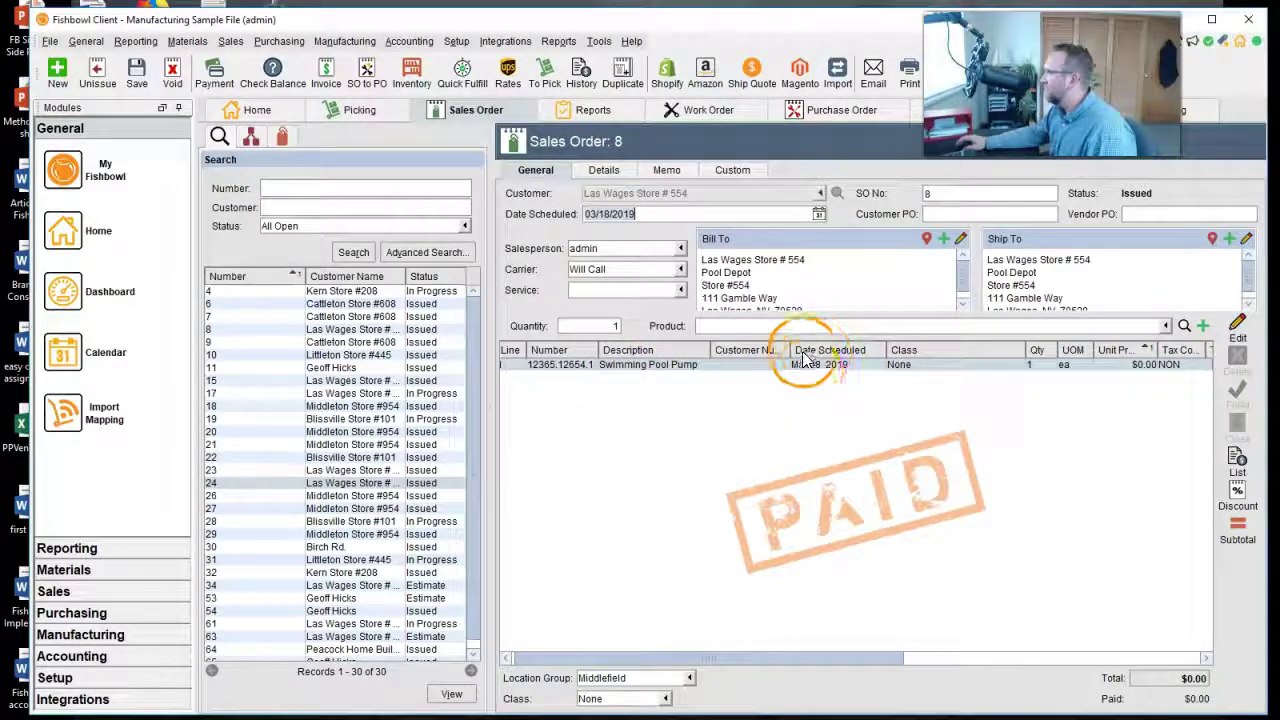
Set the scheduled date of the Swimming Pool Pump line item to Mar 29, 2019.
double_click(838, 366)
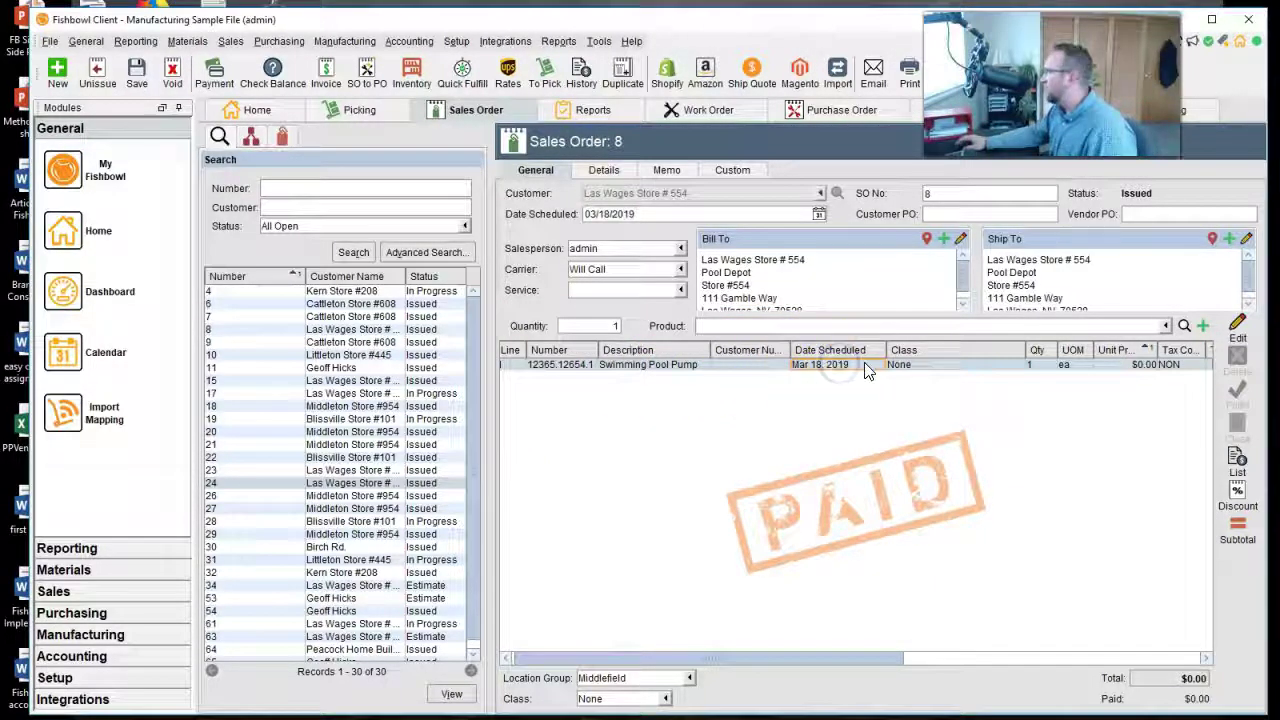
double_click(864, 366)
click(748, 480)
key(Return)
click(748, 480)
click(710, 605)
click(862, 652)
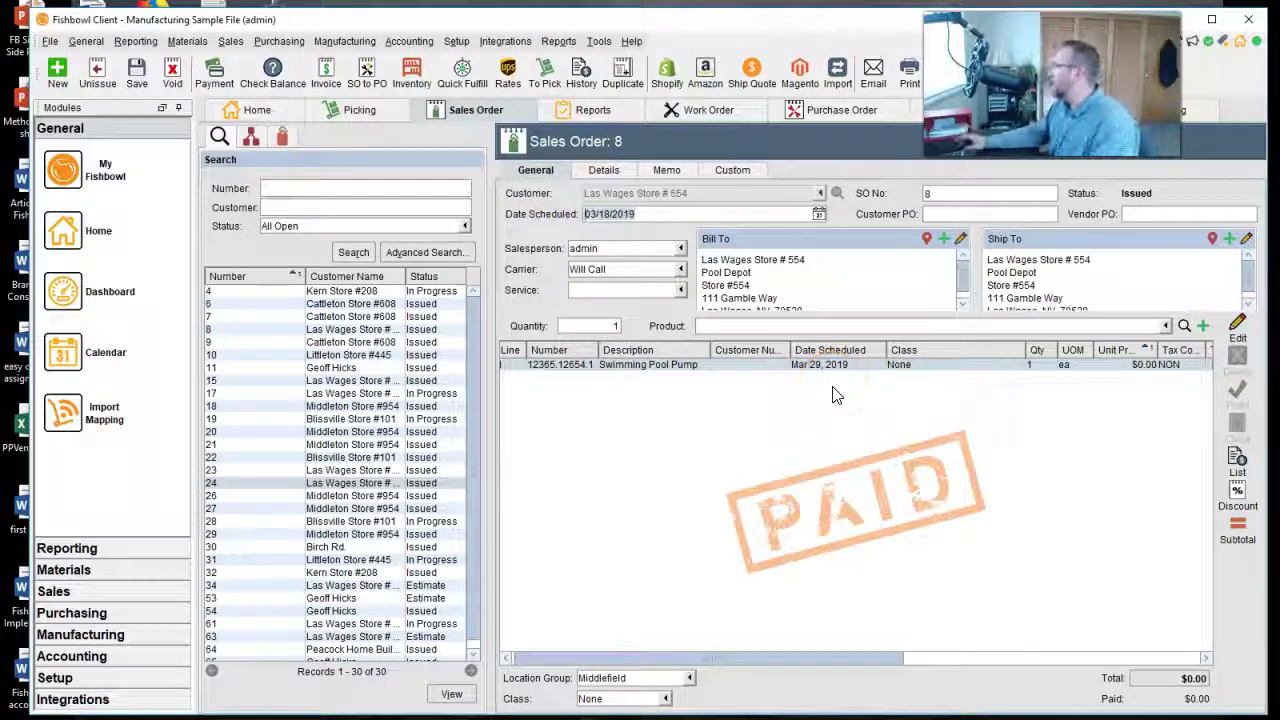
Save sales order 8 with its rescheduled order and line item dates.
click(592, 110)
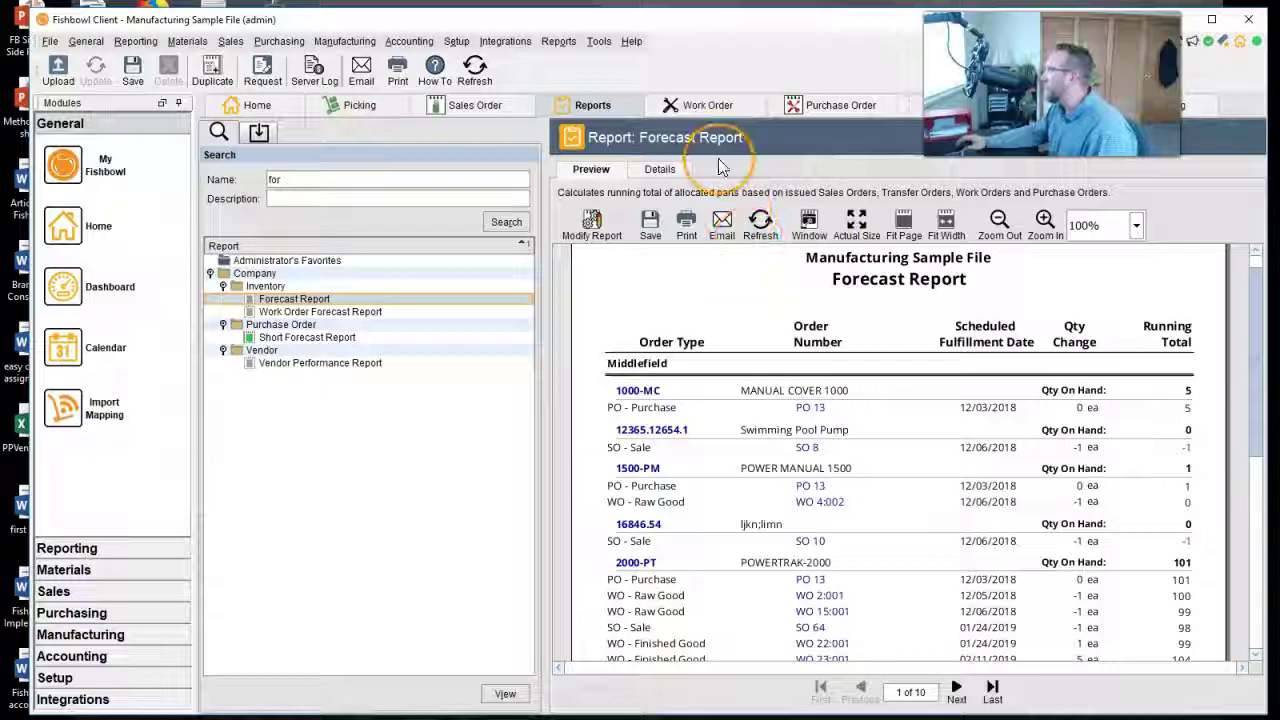
click(475, 105)
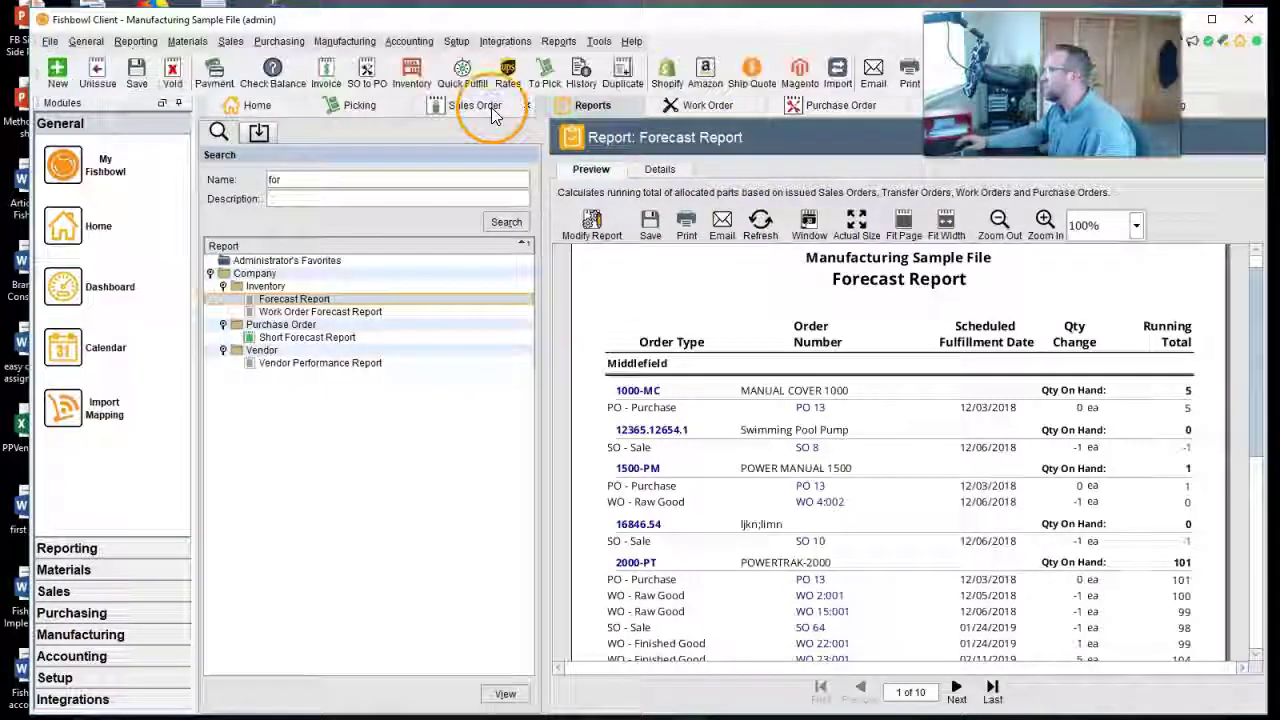
click(137, 74)
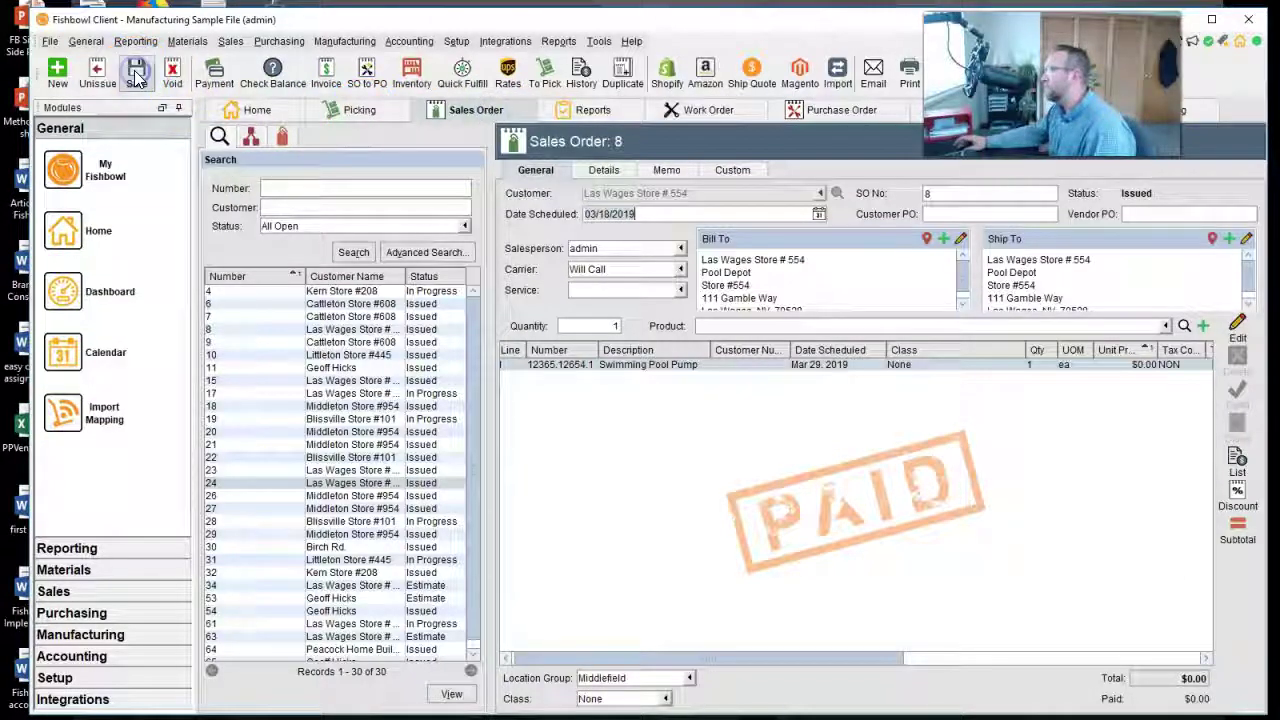
Refresh the Forecast Report and check the scheduled fulfillment dates of the Swimming Pool Pump and the parts listed below it.
click(585, 107)
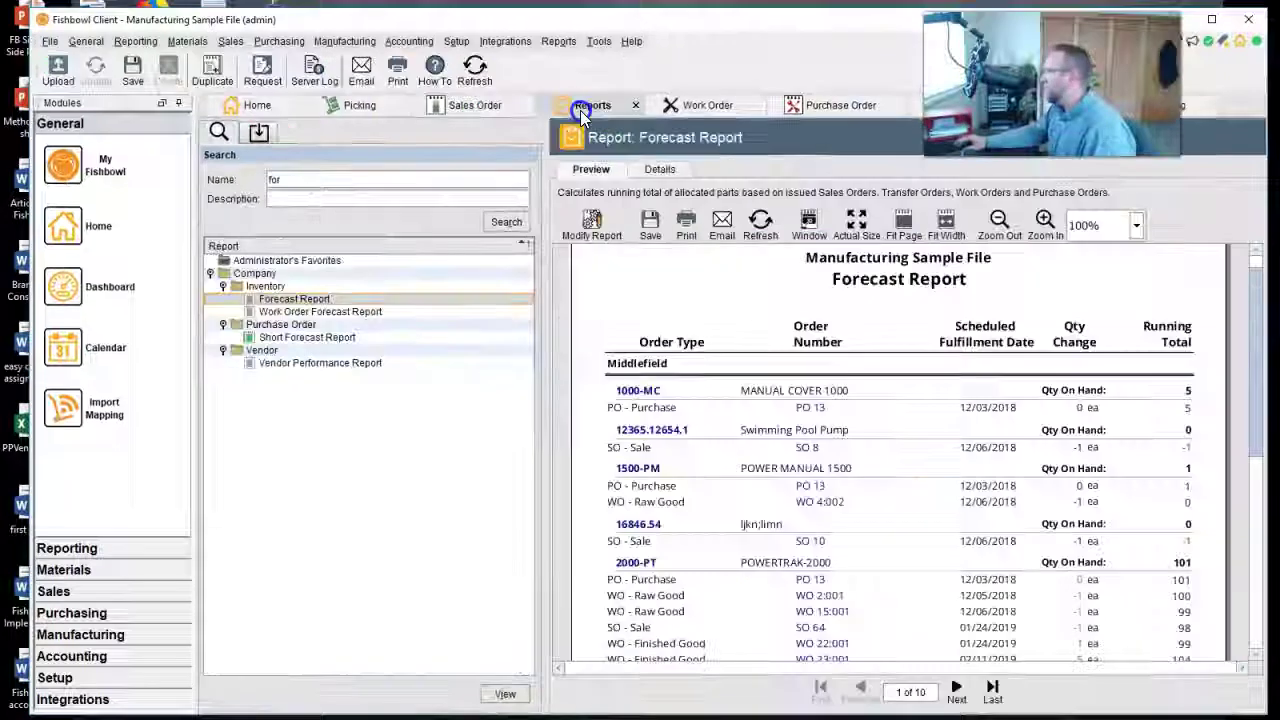
click(589, 170)
click(475, 72)
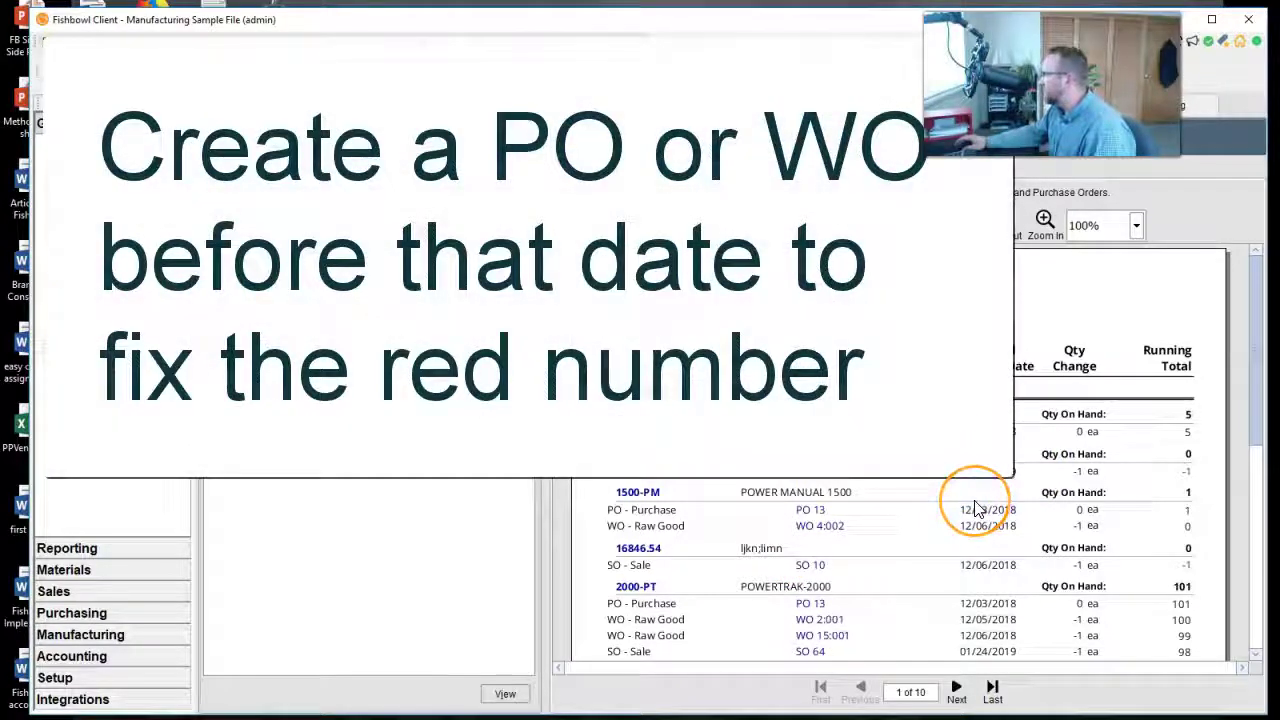
scroll(975, 508, down, 1)
scroll(975, 508, down, 3)
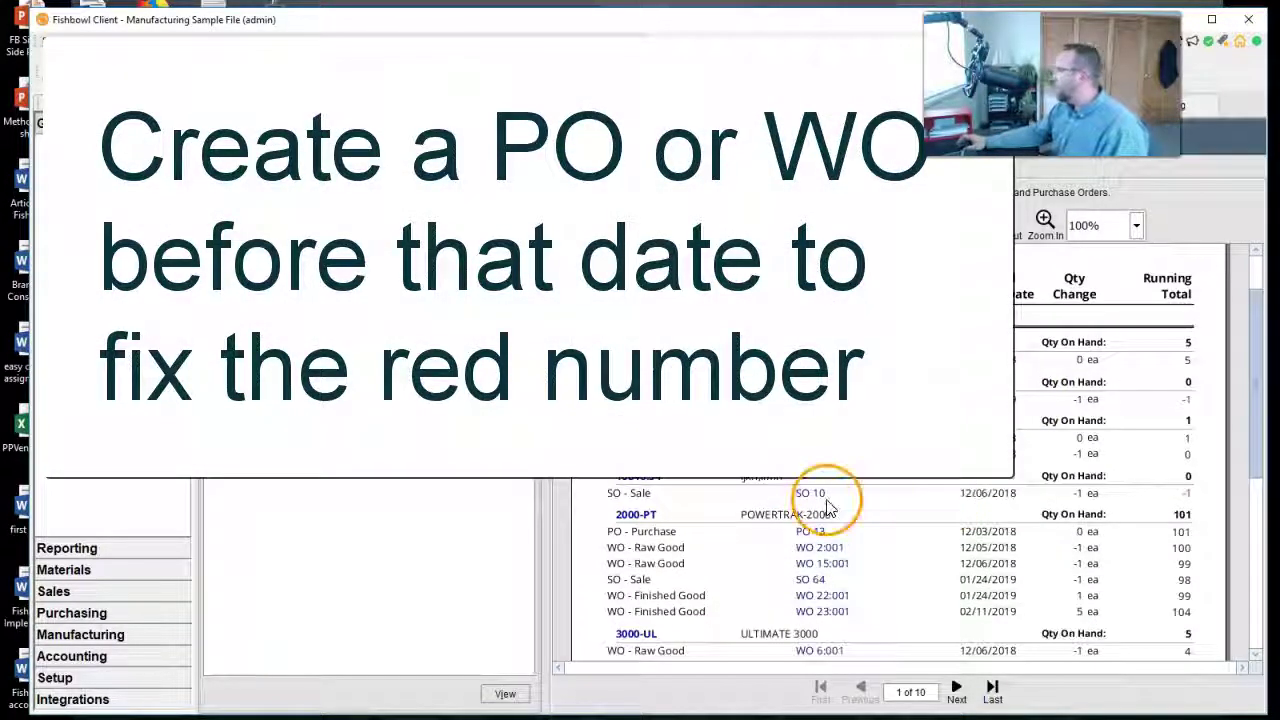
scroll(848, 565, down, 1)
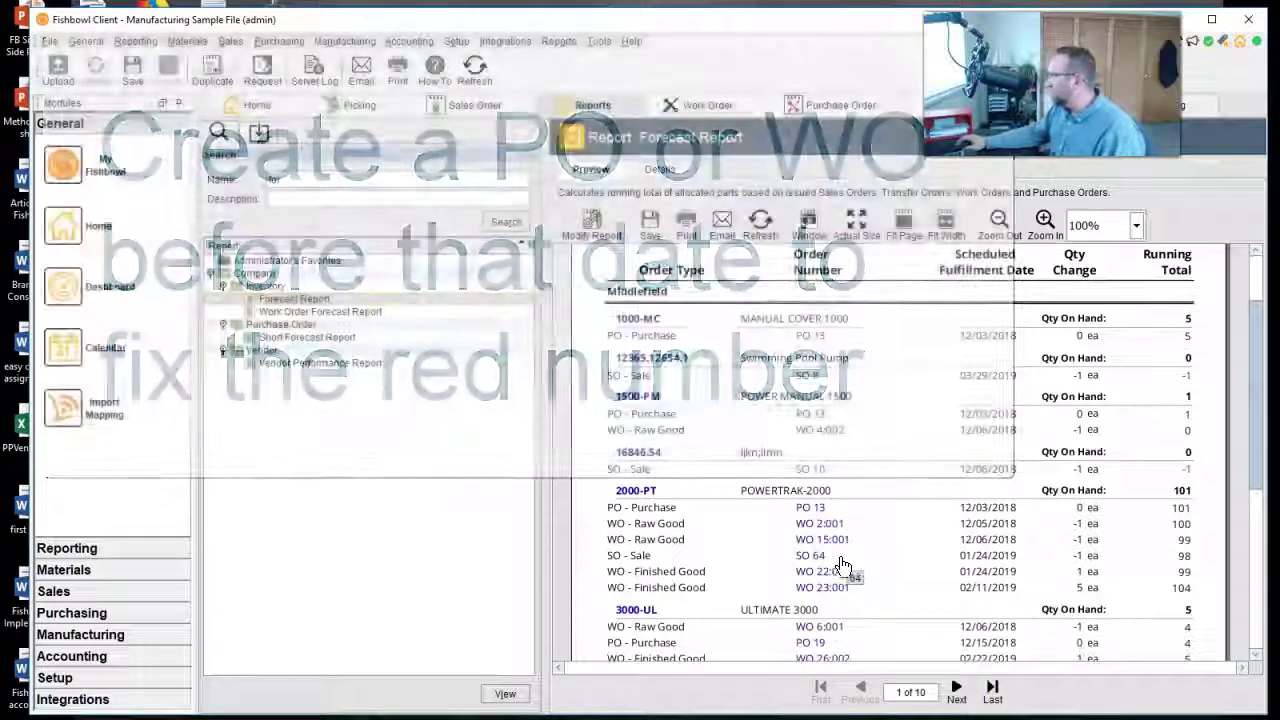